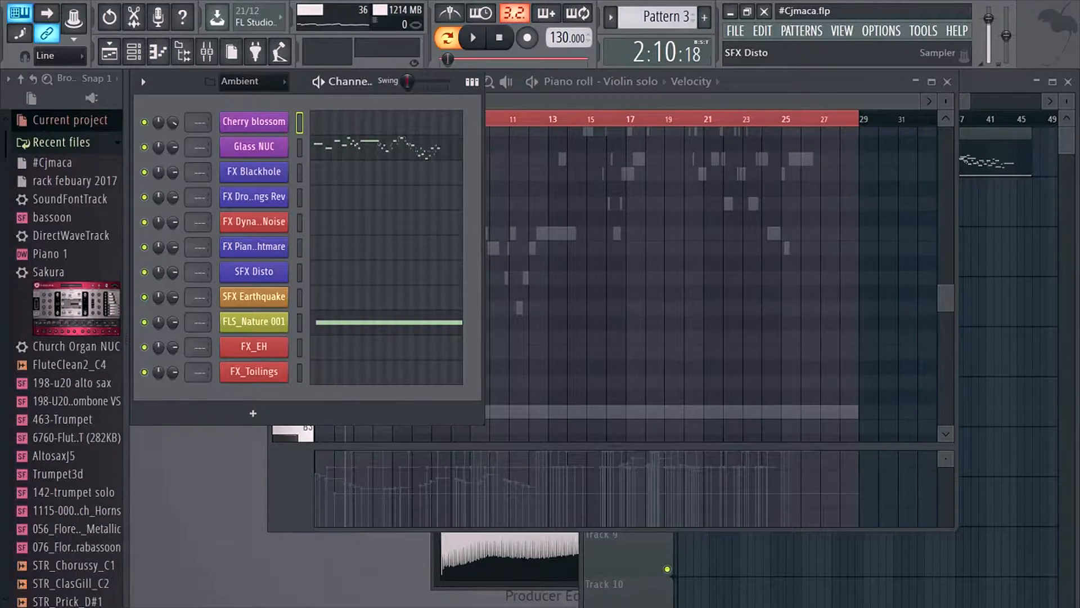
Audition the SFX Disto and FX Piano Nightmare samples in the channel rack
click(253, 272)
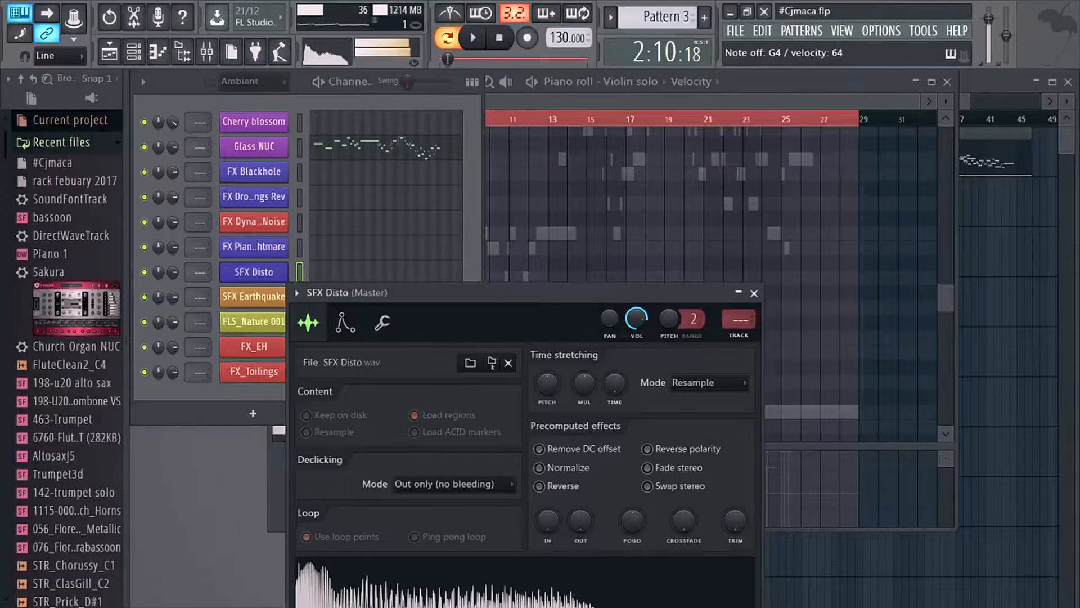
click(253, 247)
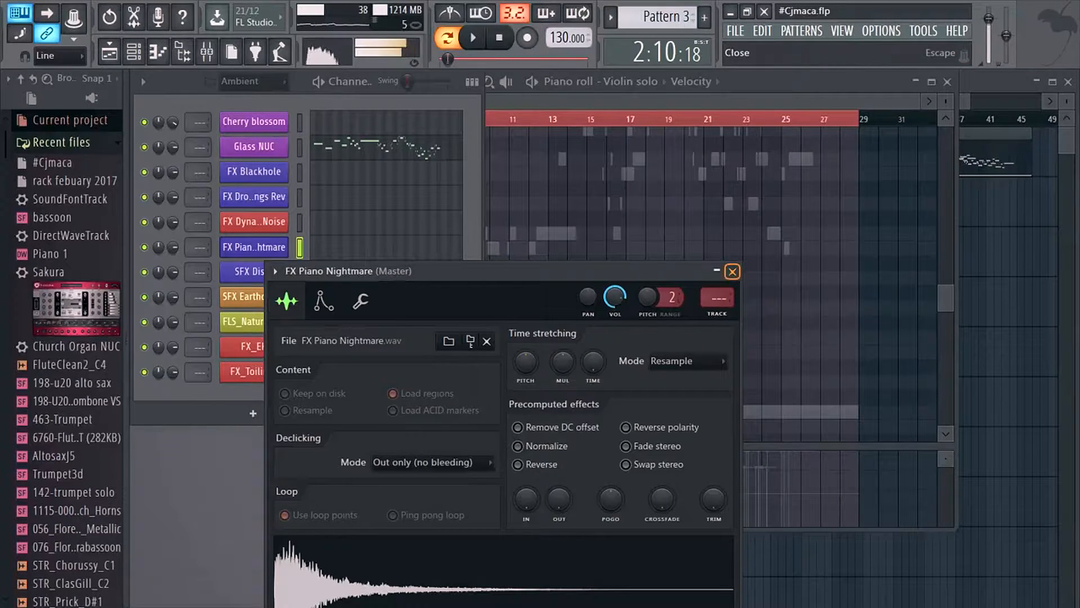
click(731, 272)
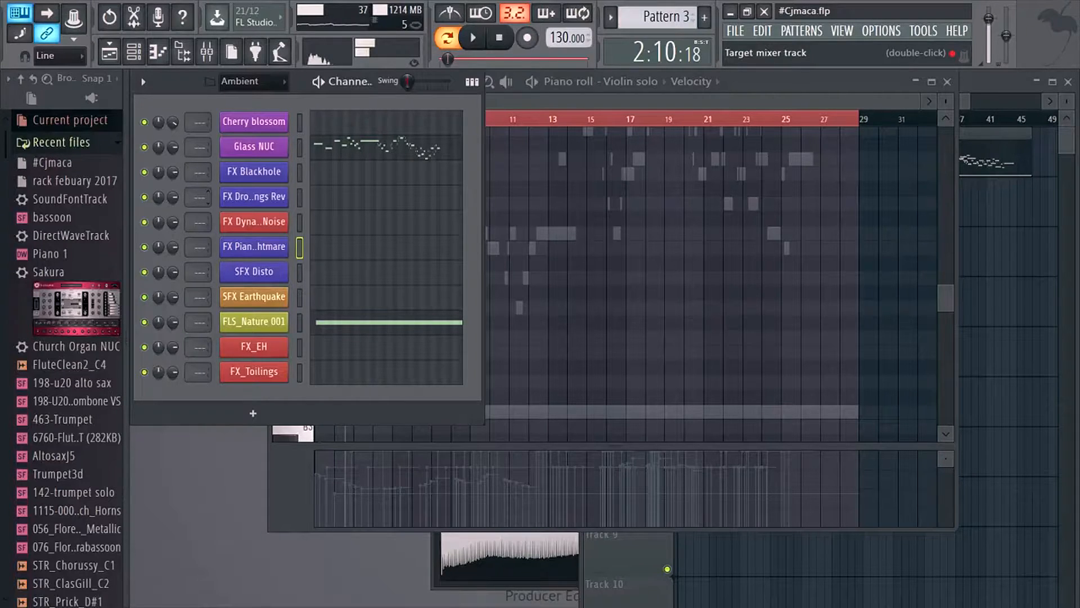
Narrow the piano roll window so it clears the channel rack, and bring the playlist to the front
key(F5)
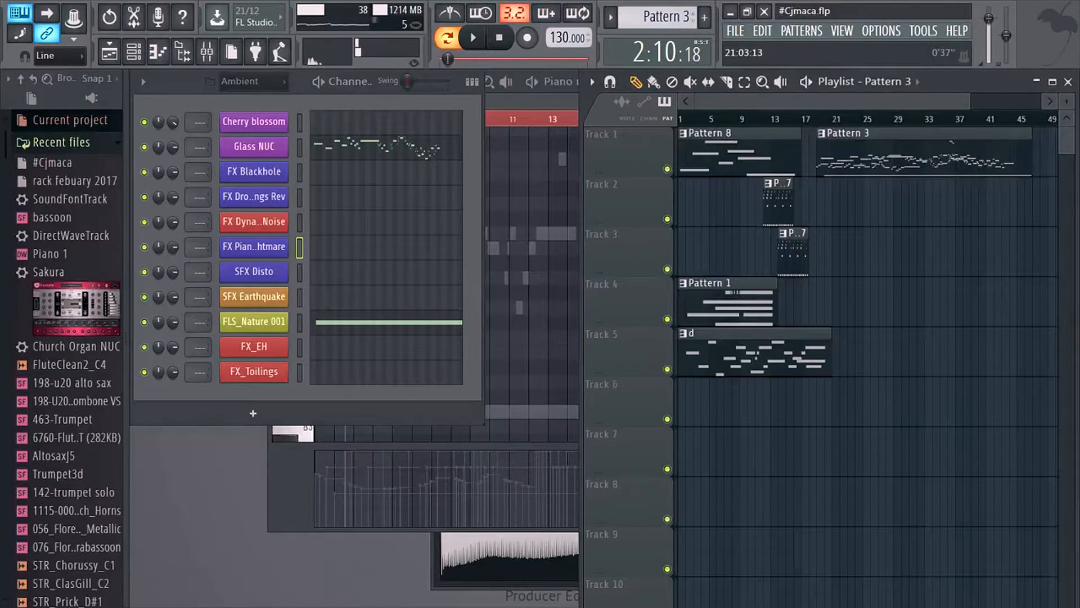
drag(969, 101, 1035, 101)
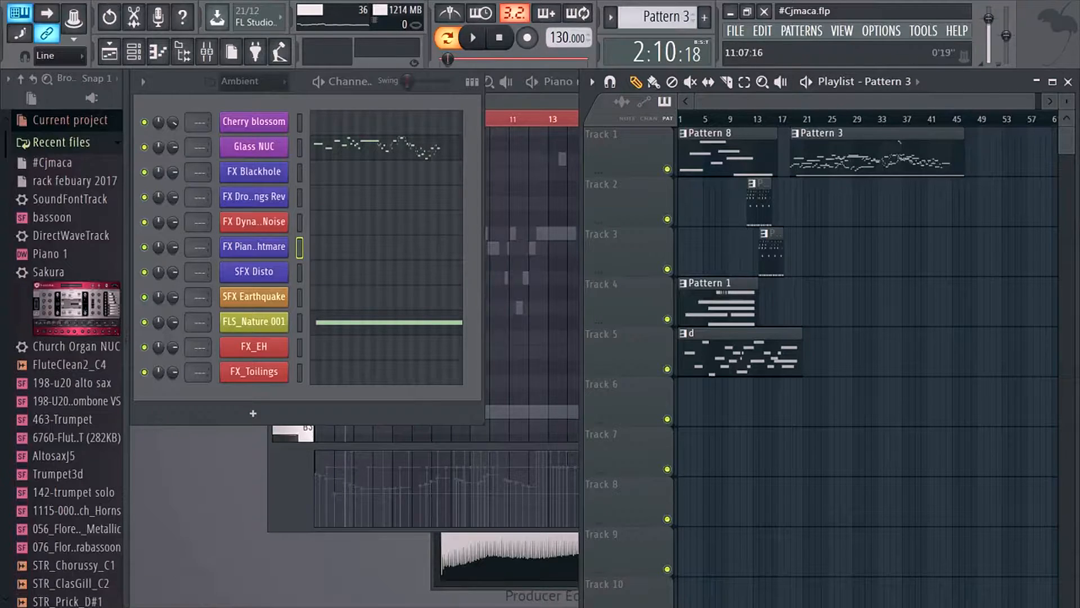
key(F7)
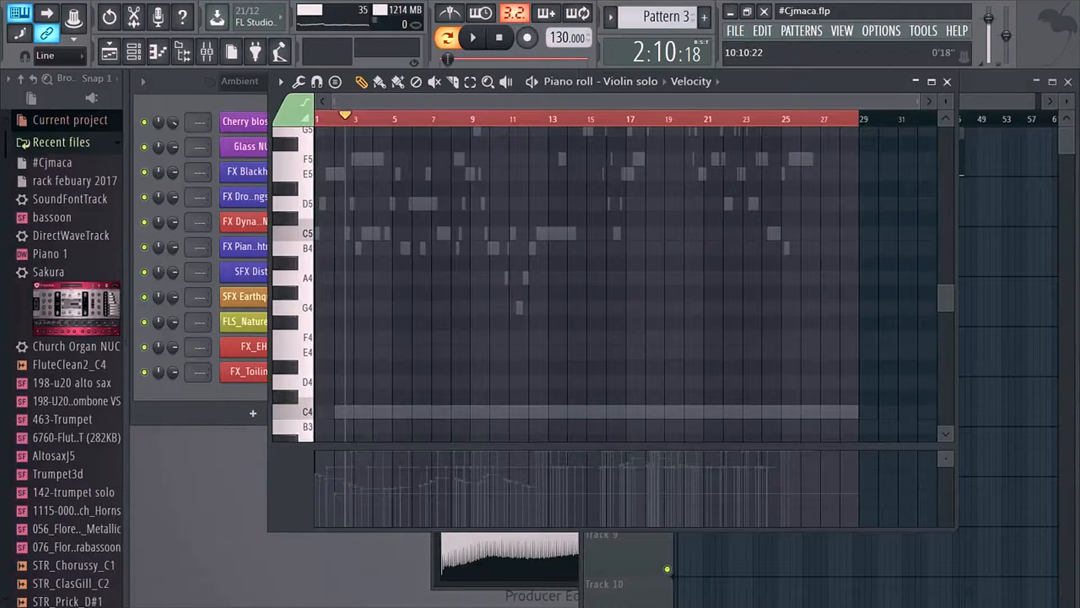
drag(268, 281, 486, 230)
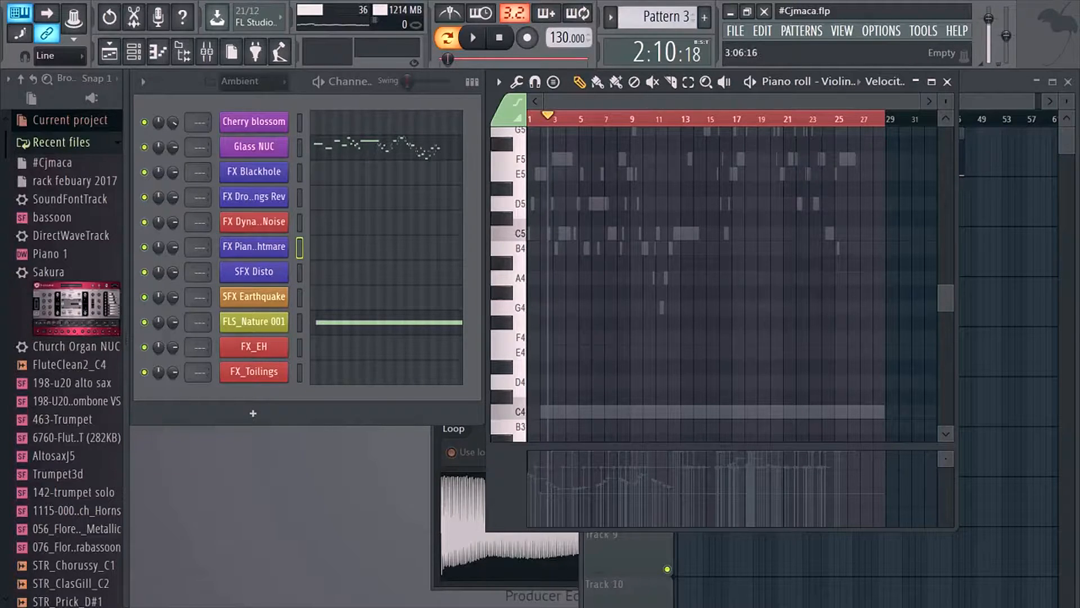
key(F5)
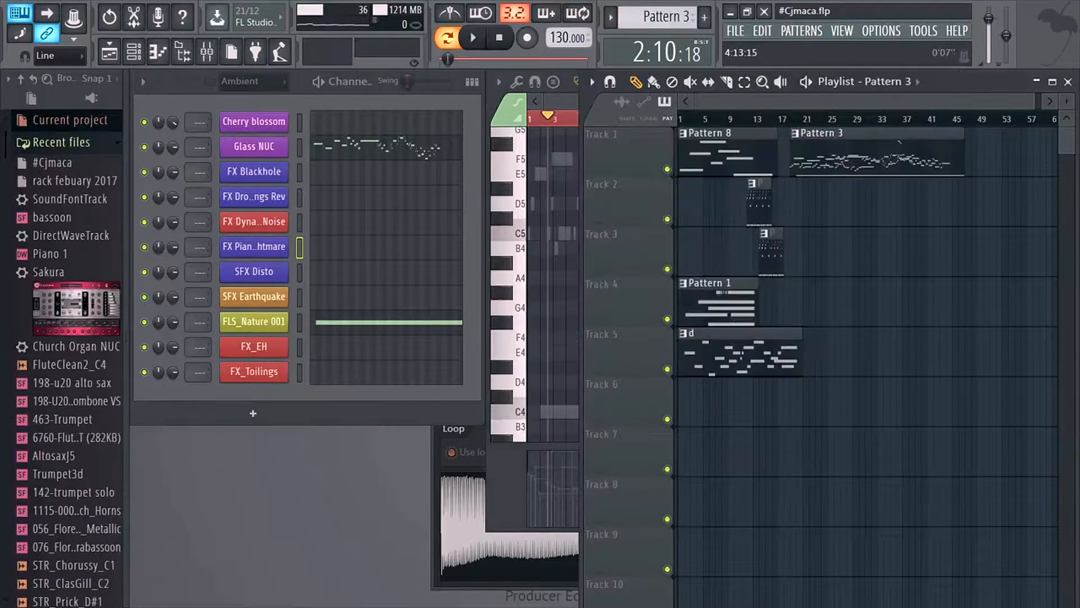
Play the arrangement from bar 1 in song mode and pause it around bar 8
key(space)
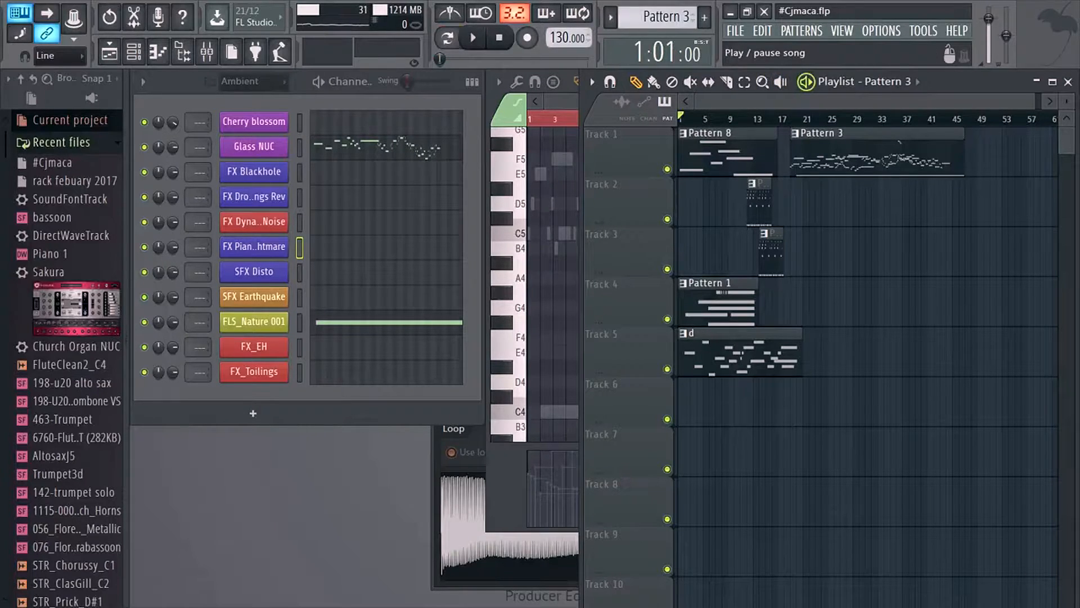
key(space)
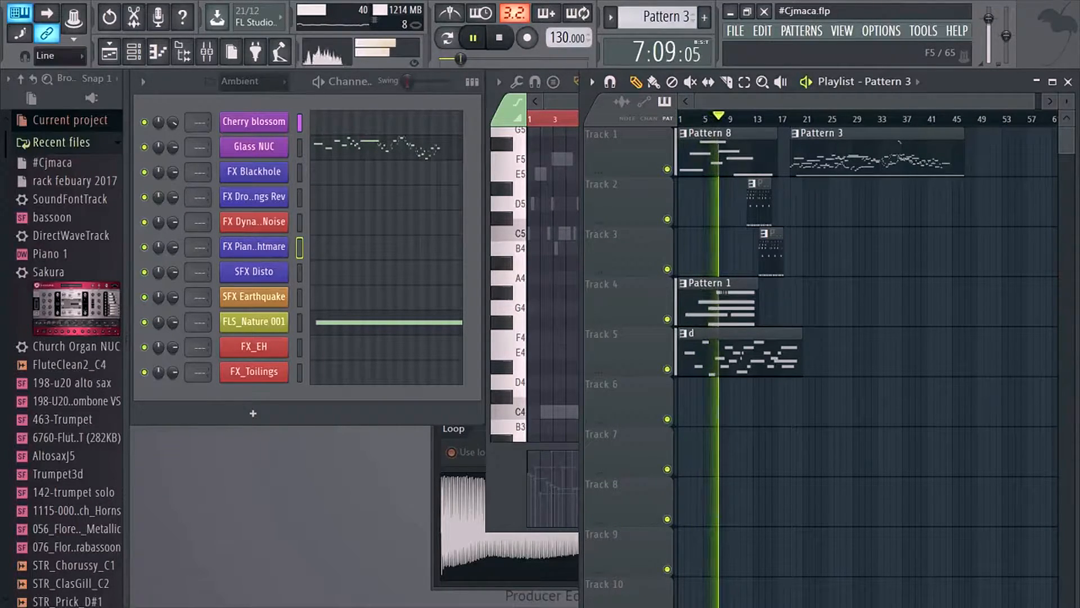
key(space)
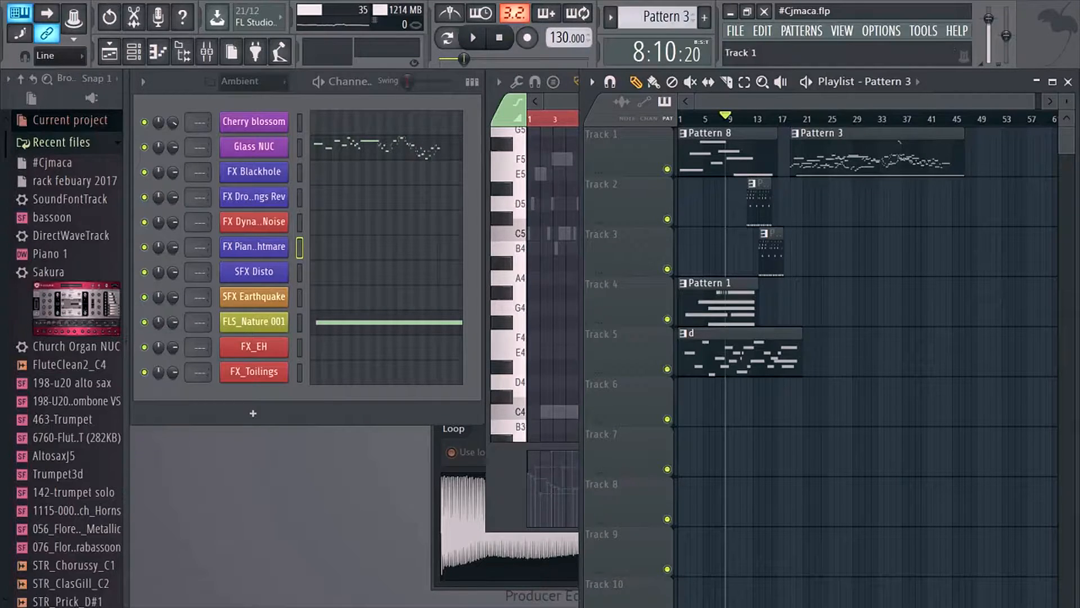
Audition FX Piano Nightmare and lower the volume of its channel
click(254, 247)
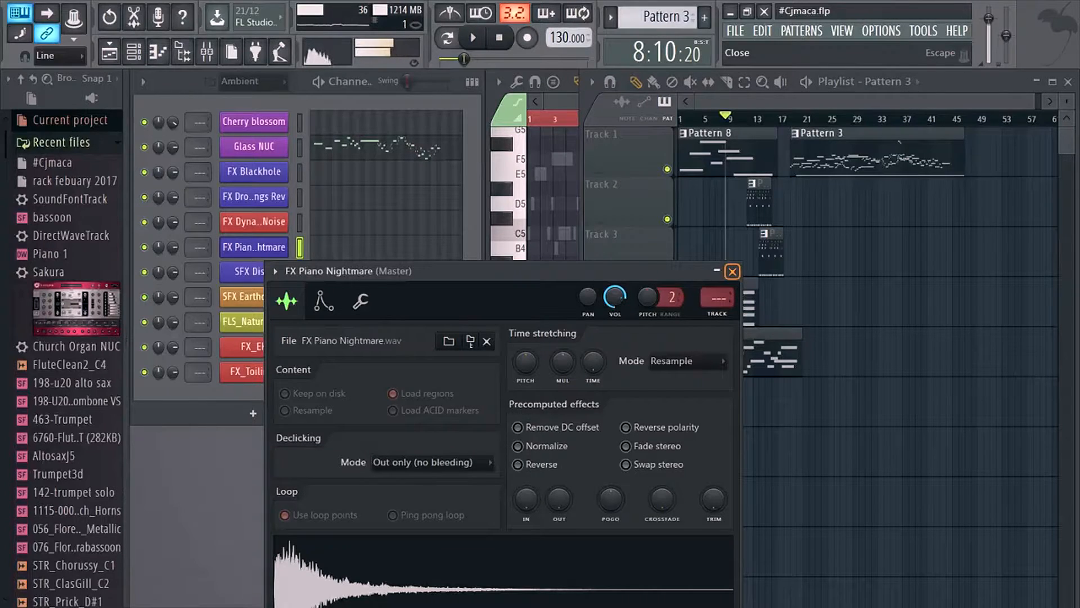
click(732, 271)
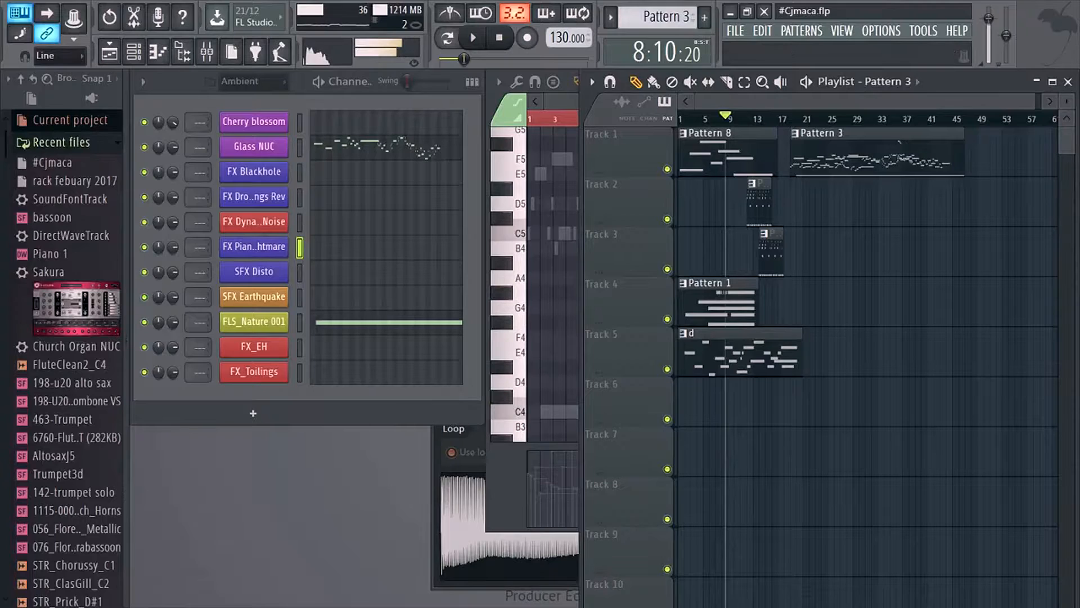
click(254, 246)
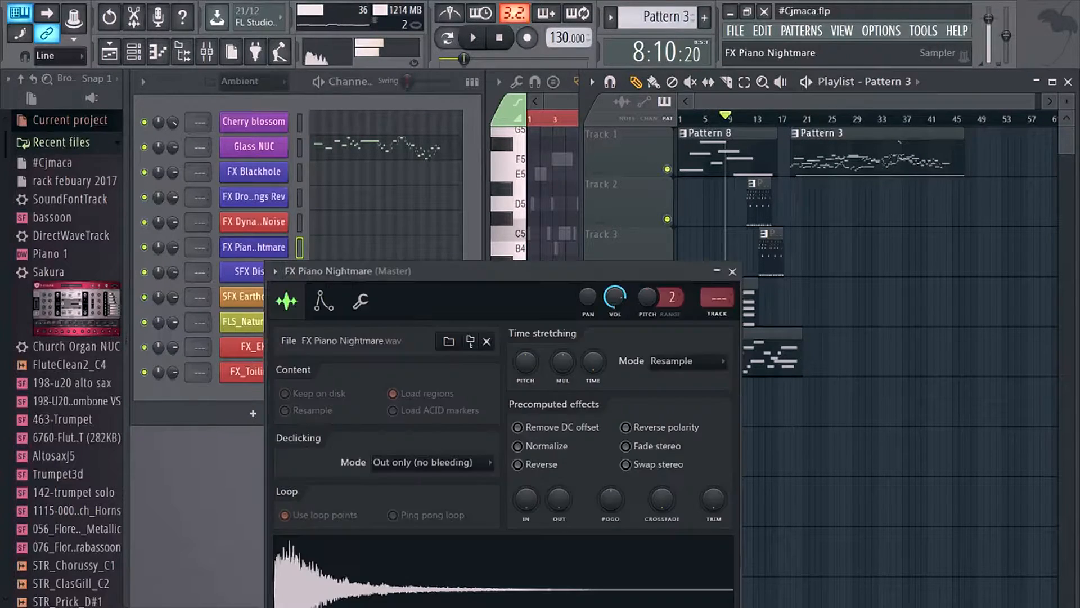
drag(615, 297, 615, 330)
Record a live FX Piano Nightmare part into Pattern 3, starting playback at bar 15 and stopping around bar 47
click(766, 118)
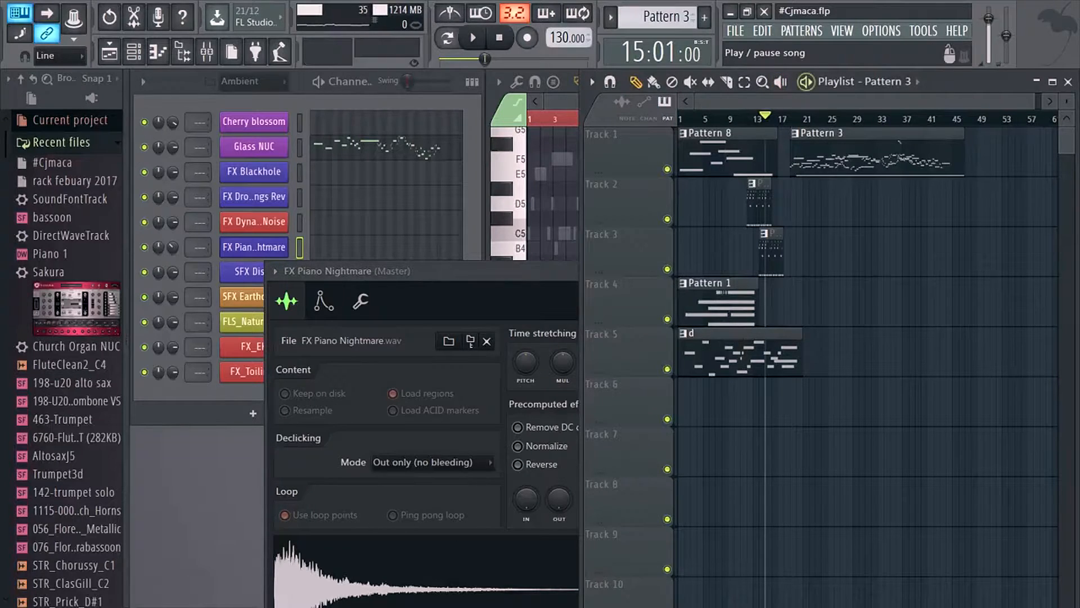
click(473, 38)
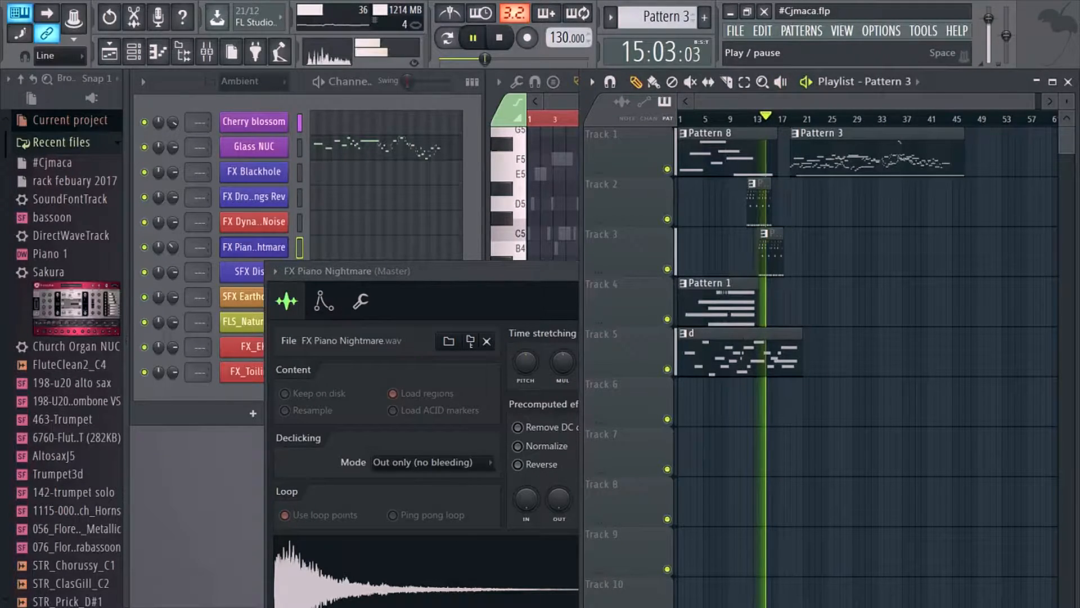
key(space)
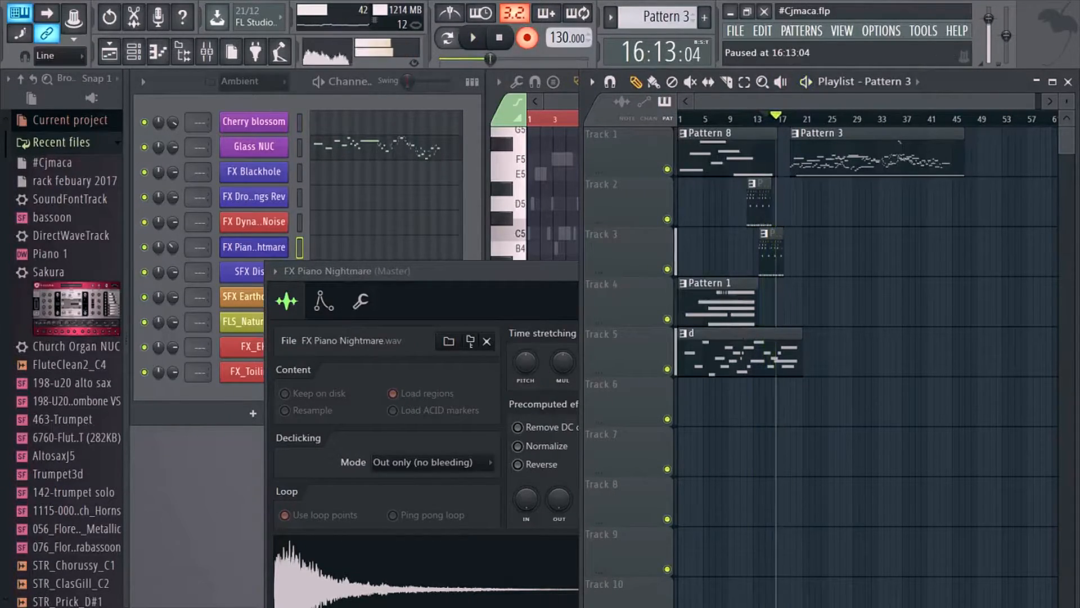
key(space)
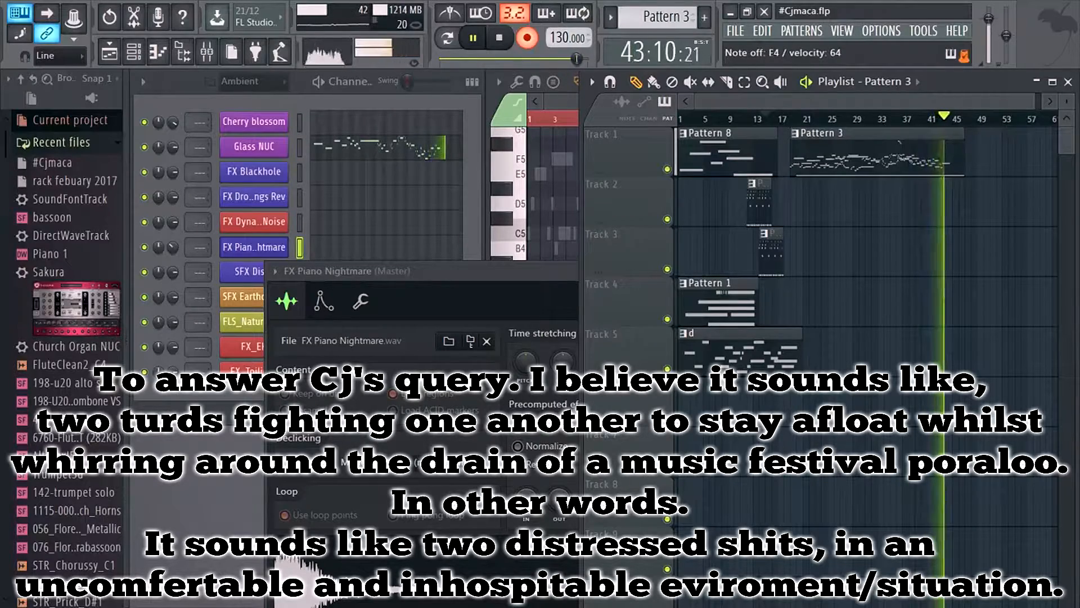
key(space)
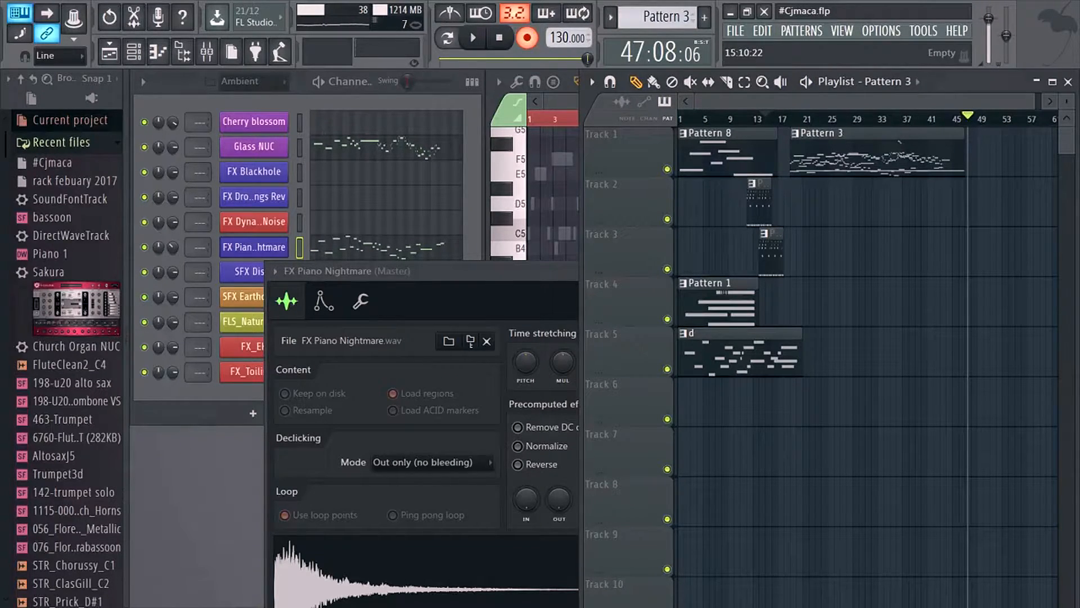
Extend the FLS_Nature 001 part with a second long C4 note starting around bar 13, and close the piano roll
key(F6)
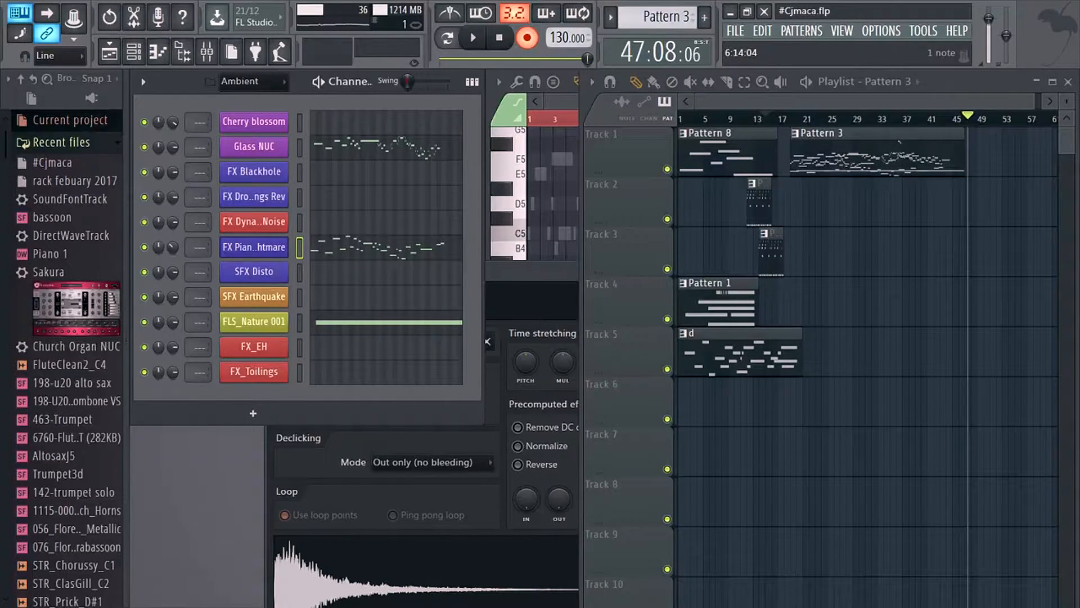
click(343, 322)
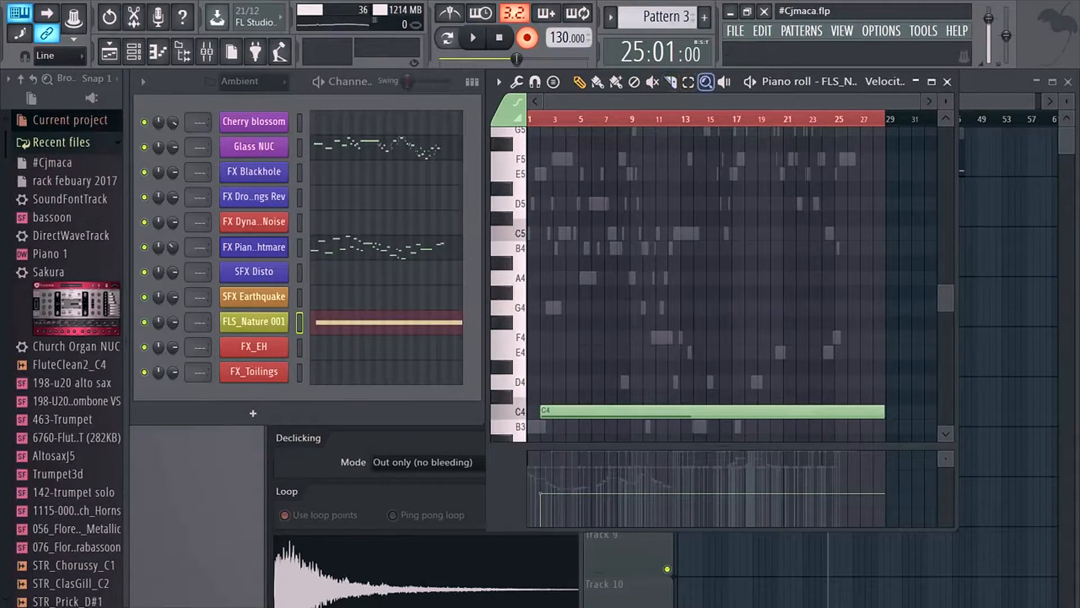
scroll(656, 347, down, 2)
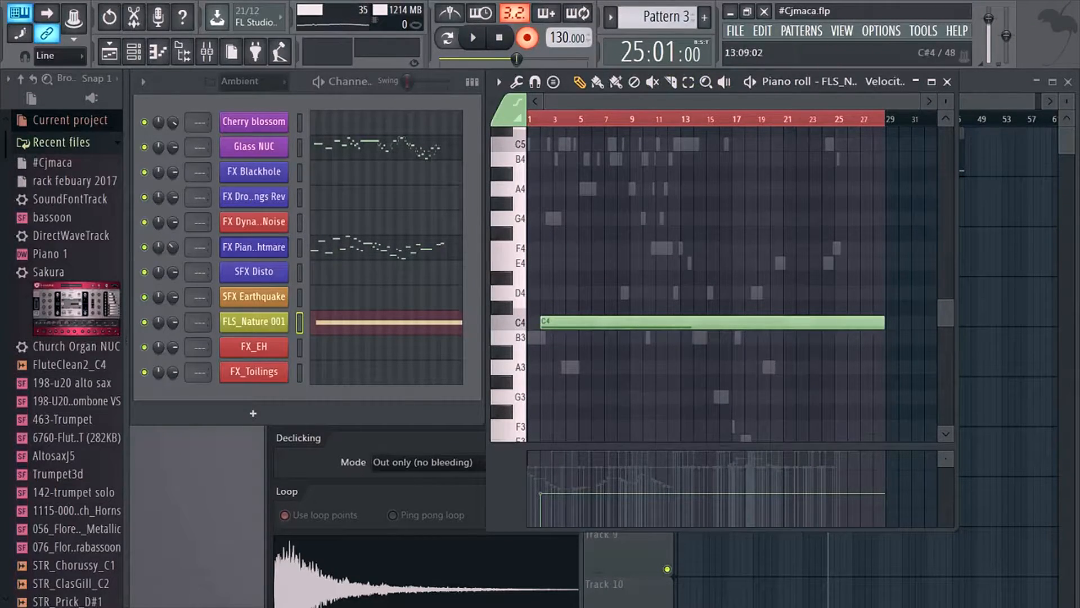
click(686, 293)
drag(686, 293, 686, 323)
scroll(837, 174, down, 2)
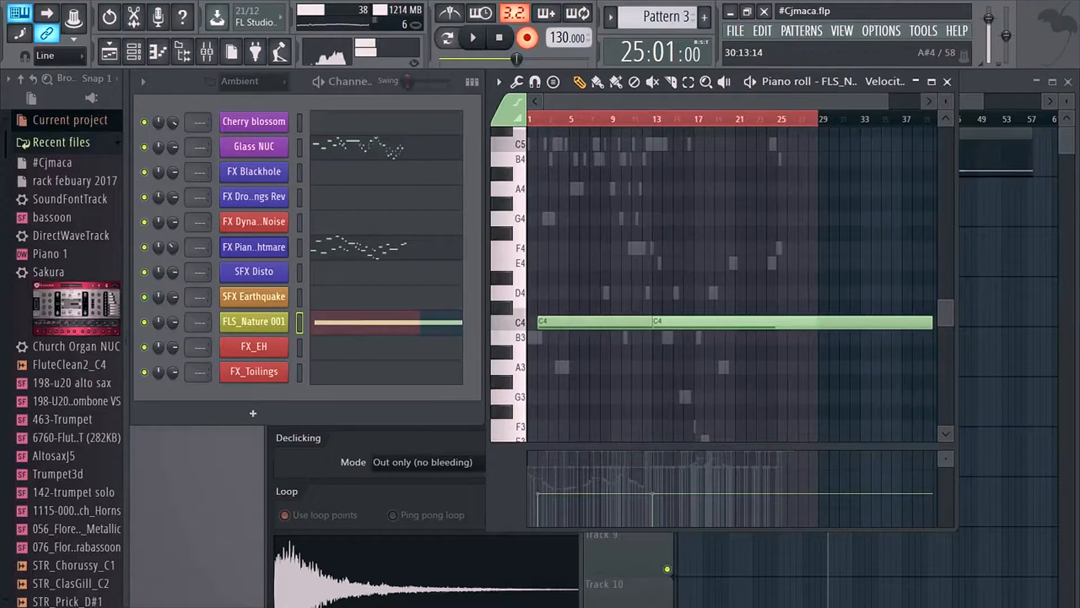
click(948, 82)
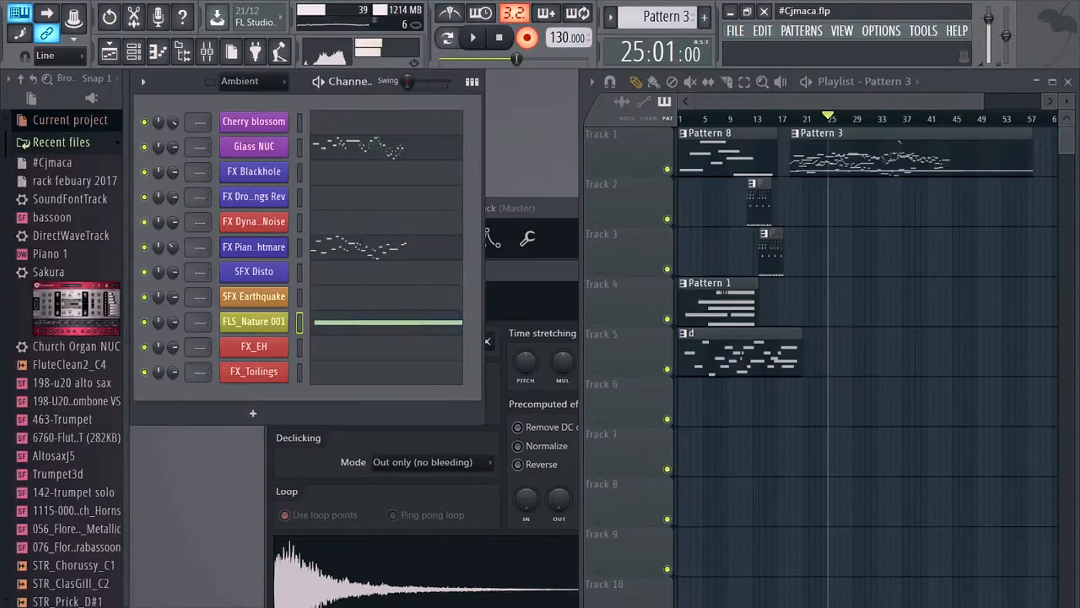
Play Pattern 3 in the arrangement from bar 19 and stop playback
click(792, 118)
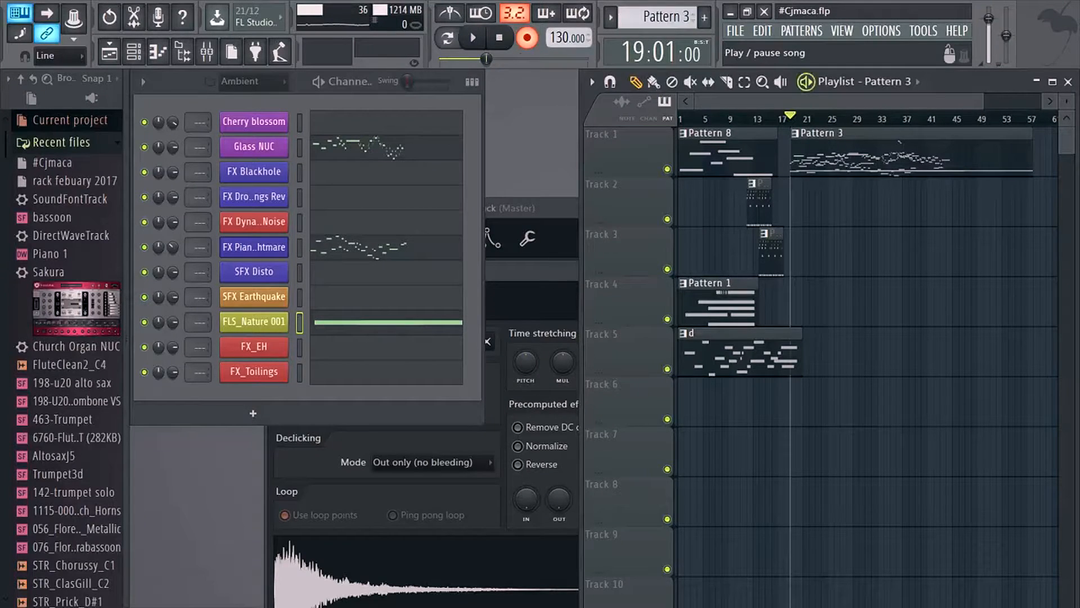
click(473, 38)
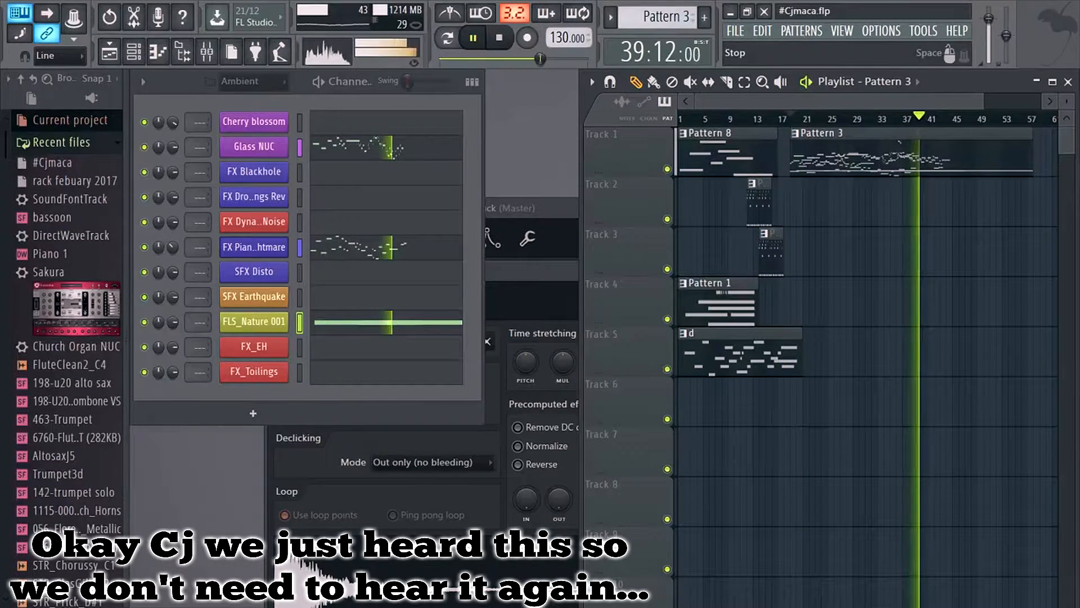
key(space)
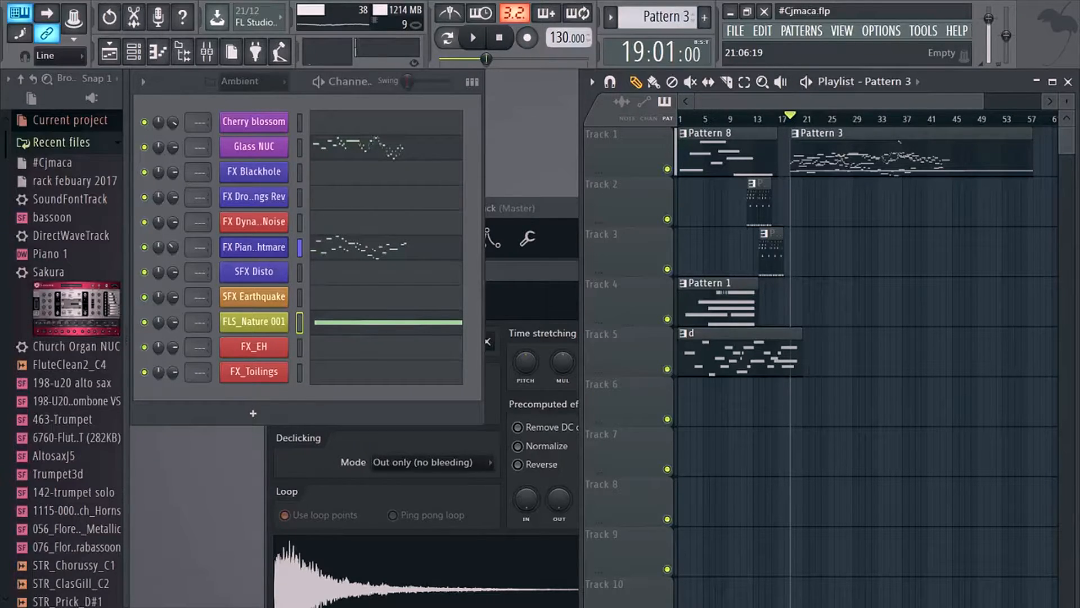
Audition the FX_EH sample and close its channel settings
click(254, 347)
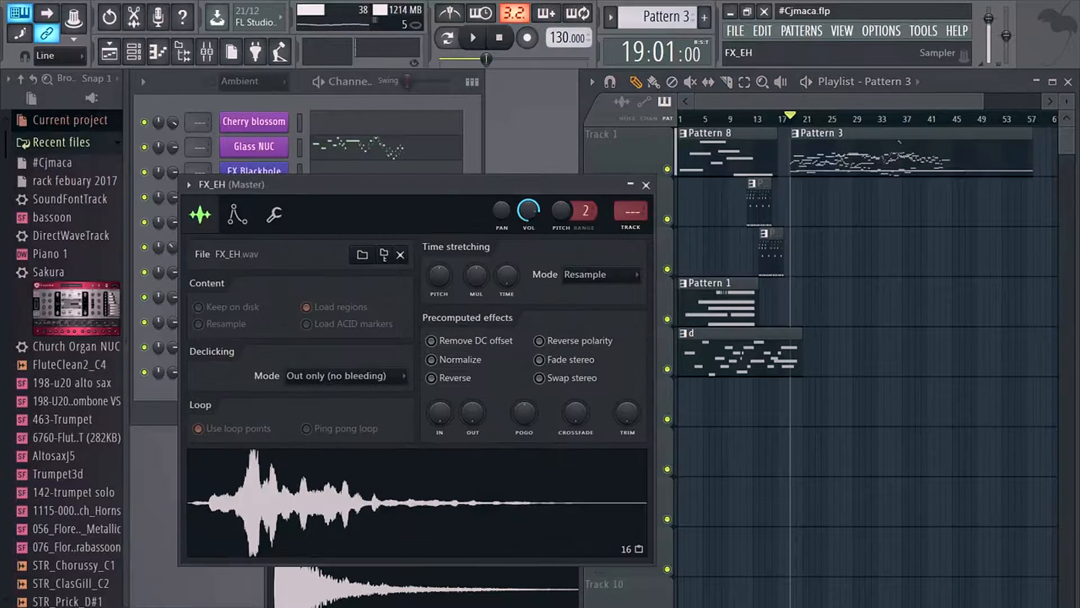
key(v)
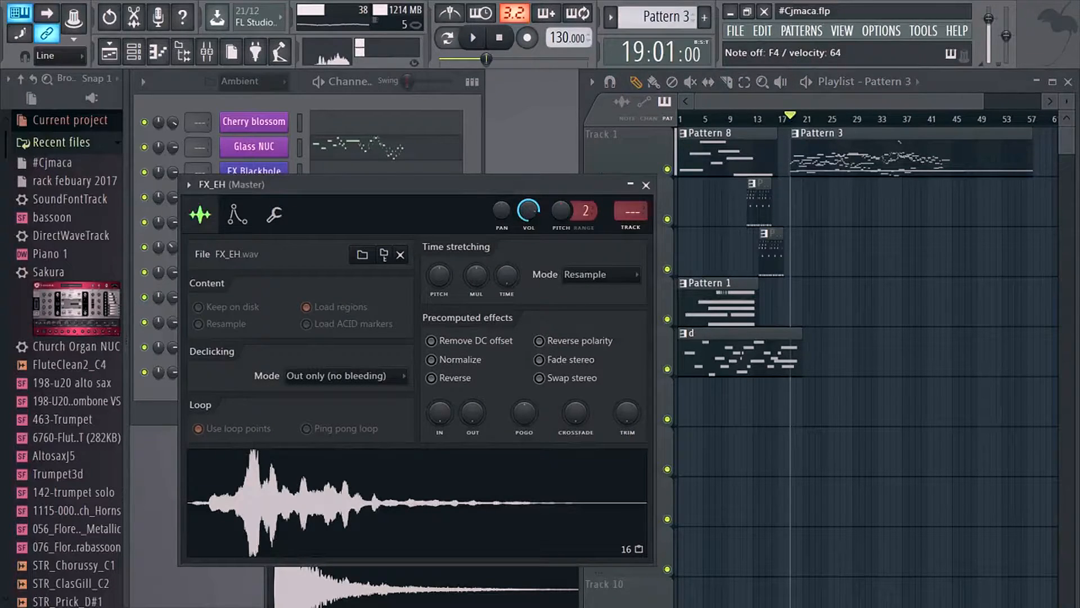
click(646, 185)
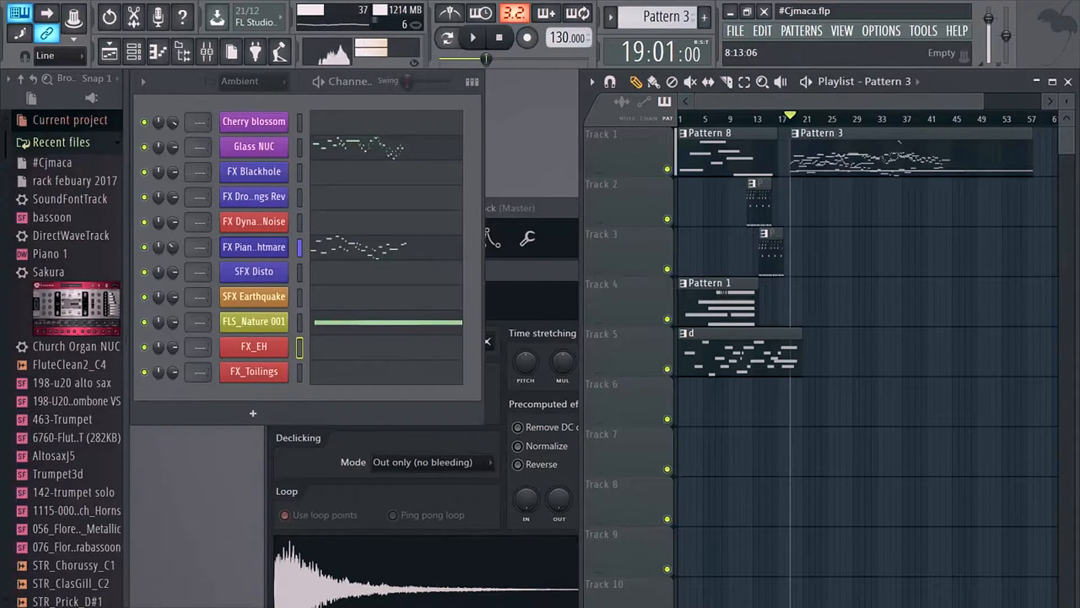
Open the FX_Toilings channel in the piano roll and audition the FX_Toilings and FX Blackhole samples
click(348, 372)
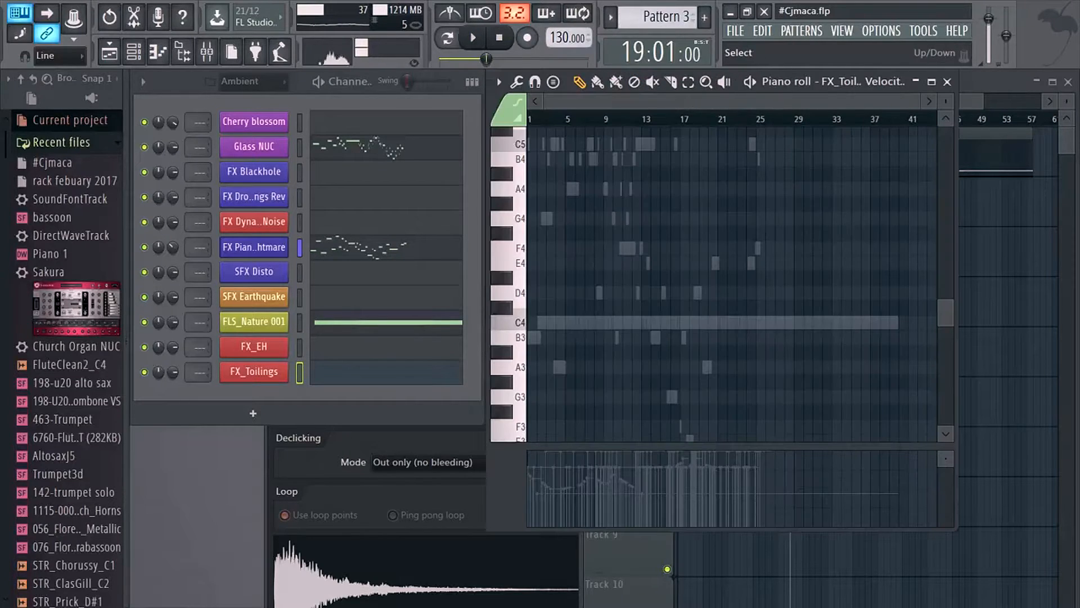
click(253, 372)
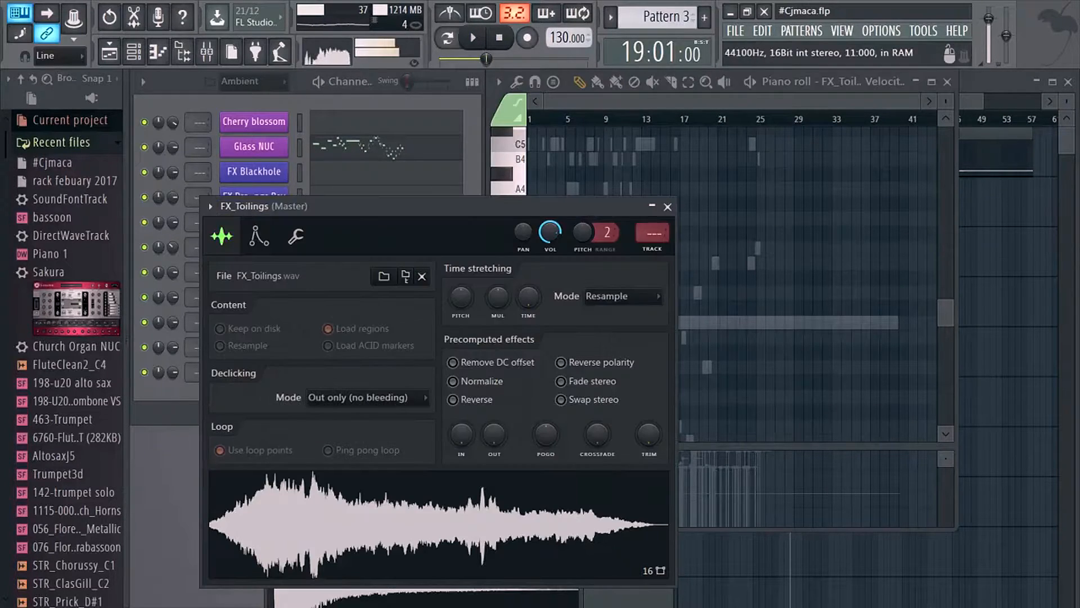
key(Escape)
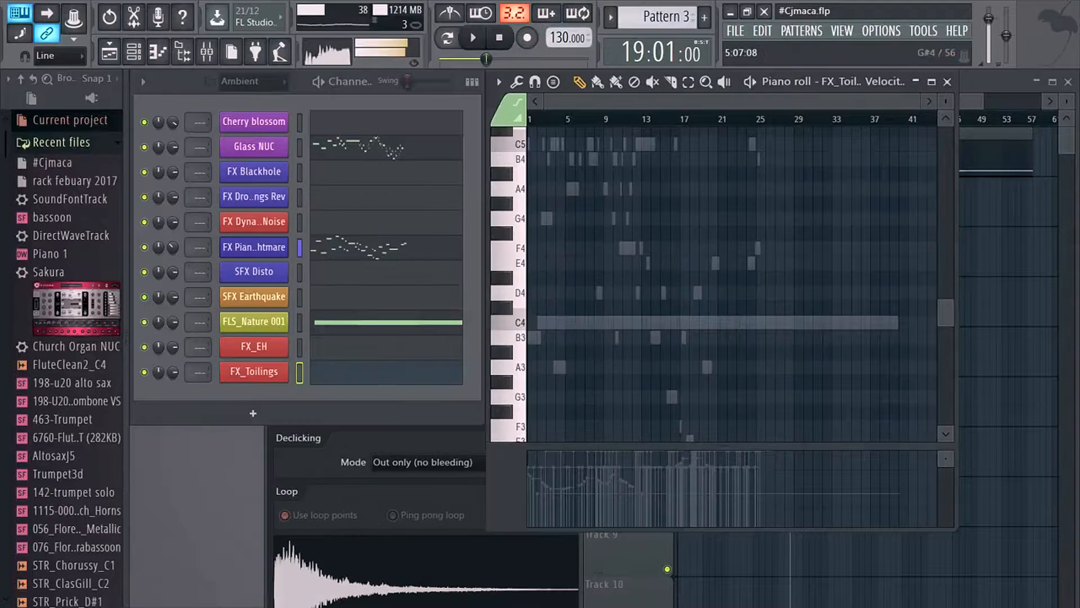
click(254, 171)
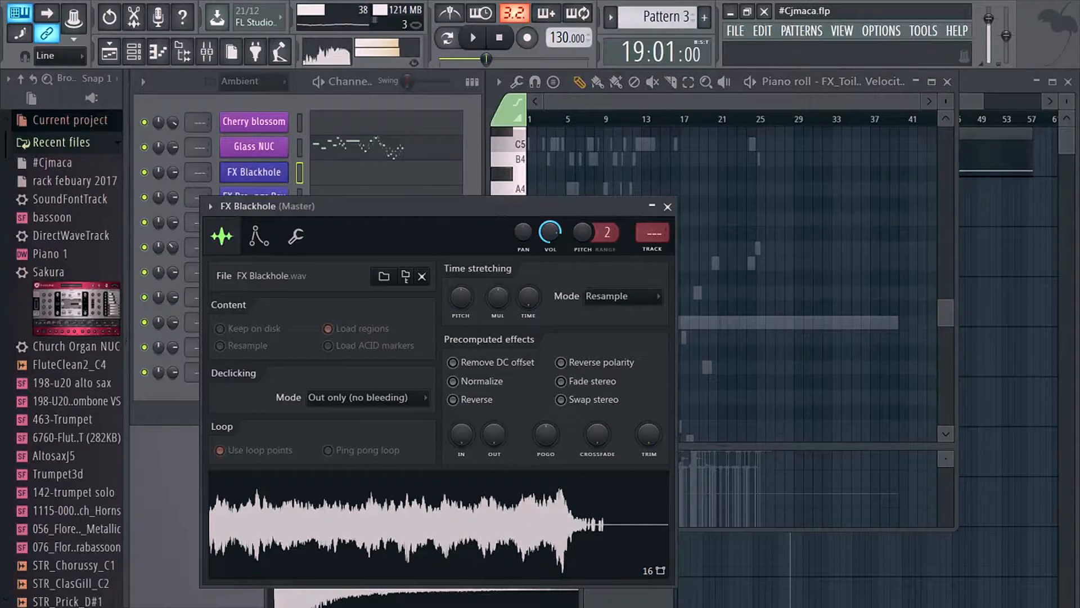
click(499, 38)
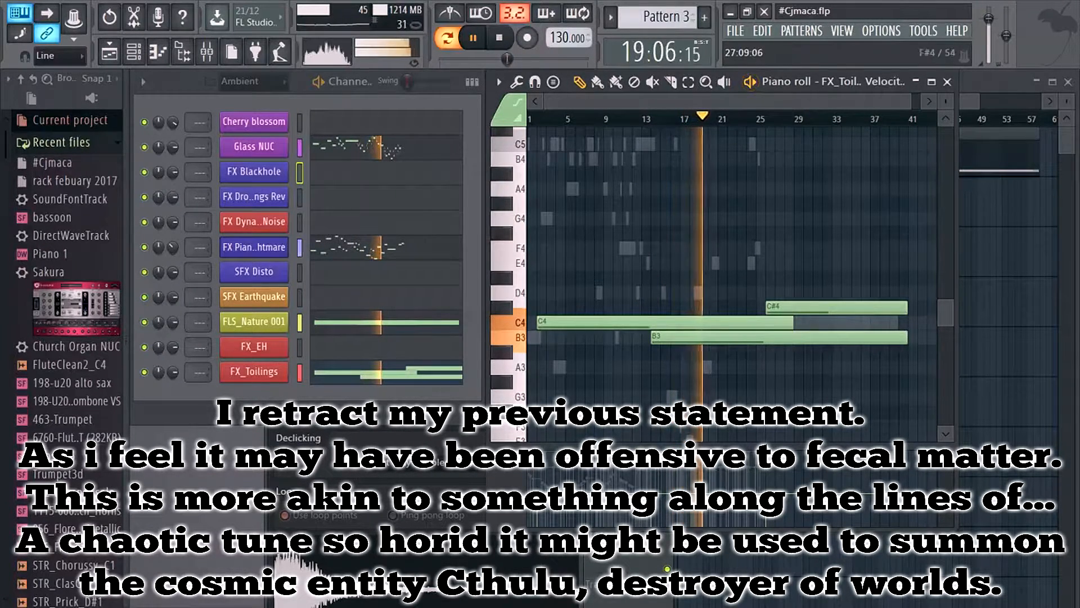
Replace the C#4 note in the FX_Toilings part with one starting at bar 22, and stop playback
scroll(780, 225, up, 3)
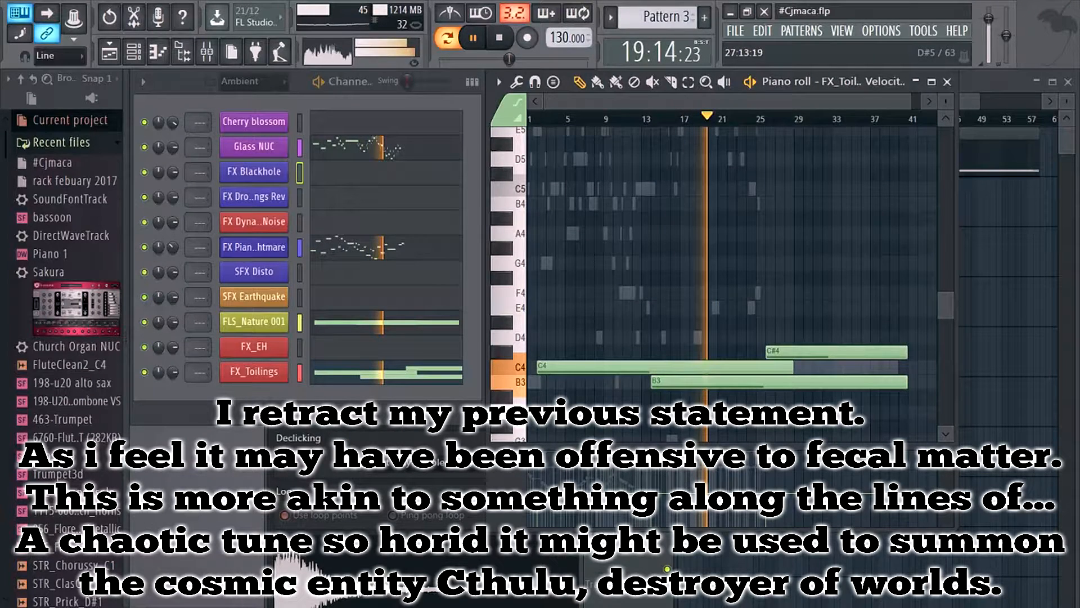
scroll(732, 267, up, 2)
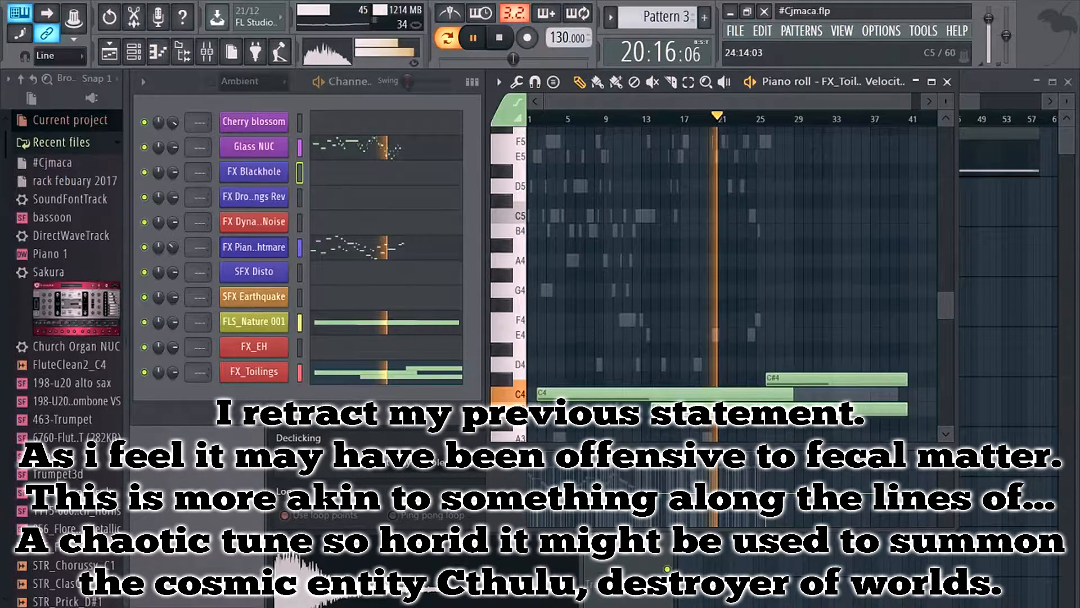
scroll(713, 272, down, 2)
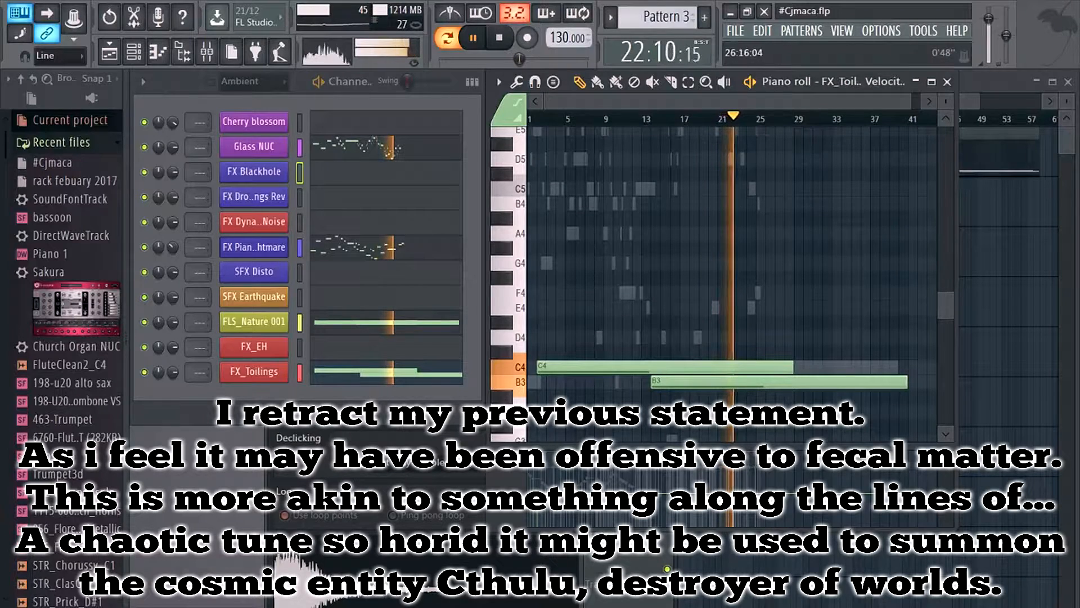
click(732, 352)
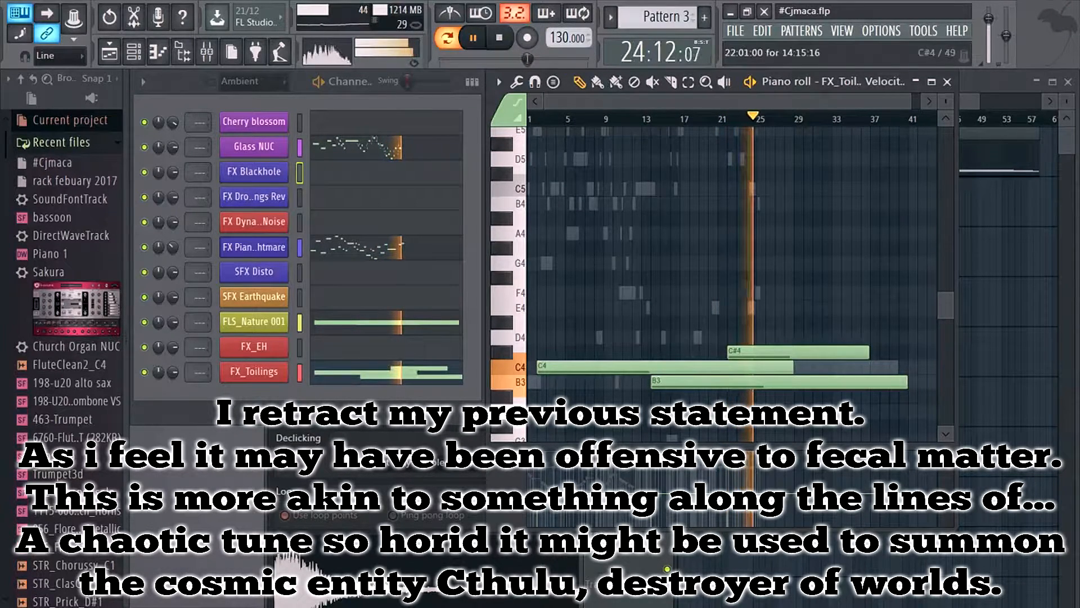
click(473, 38)
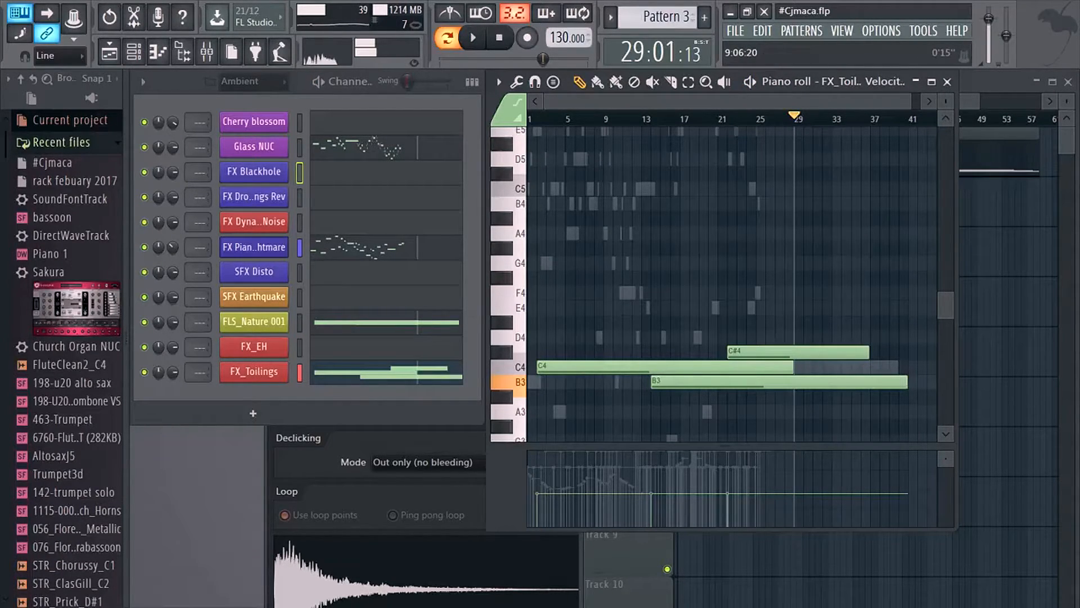
key(space)
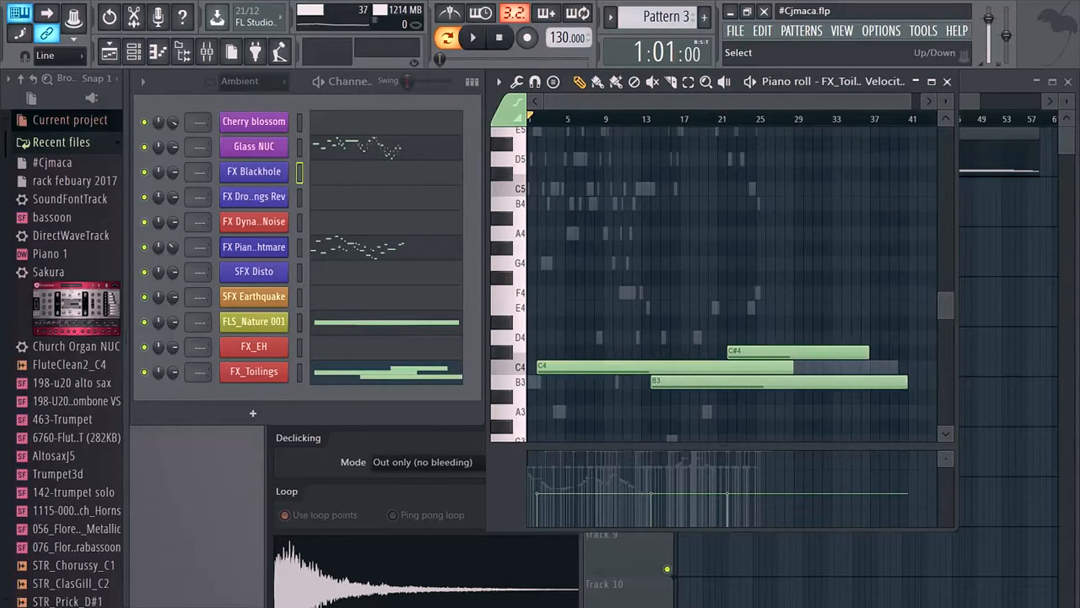
Audition the FX_EH and FX Blackhole samples, closing each channel's settings
click(253, 346)
click(315, 501)
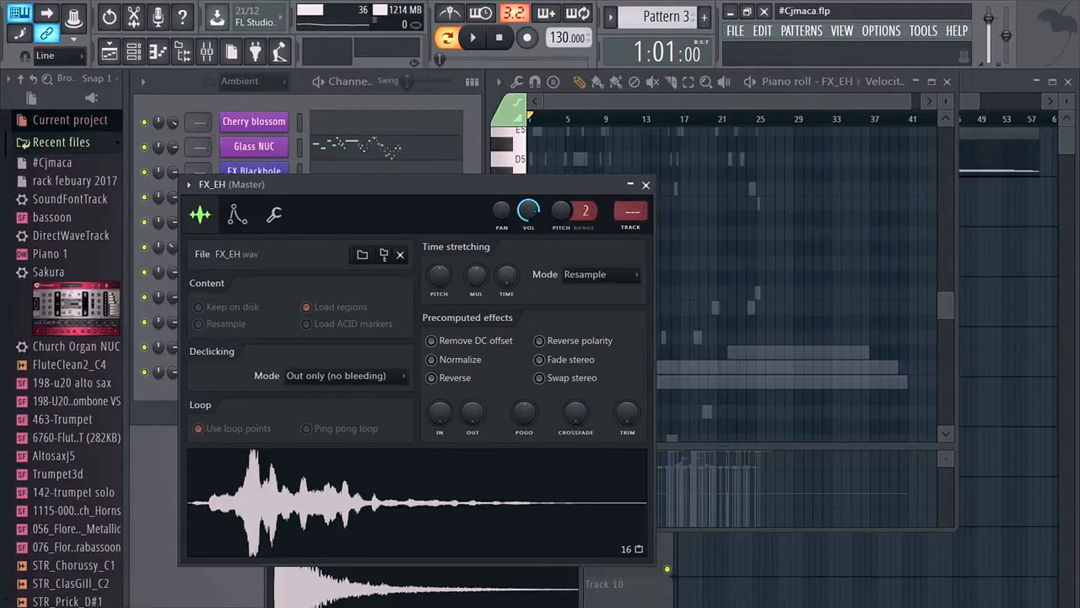
click(417, 503)
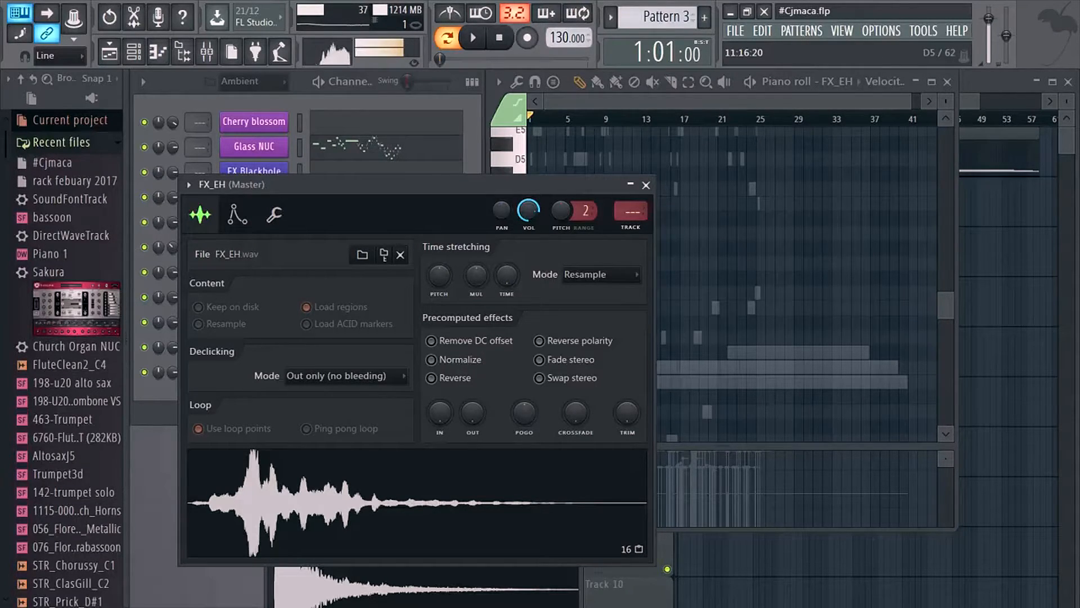
click(646, 185)
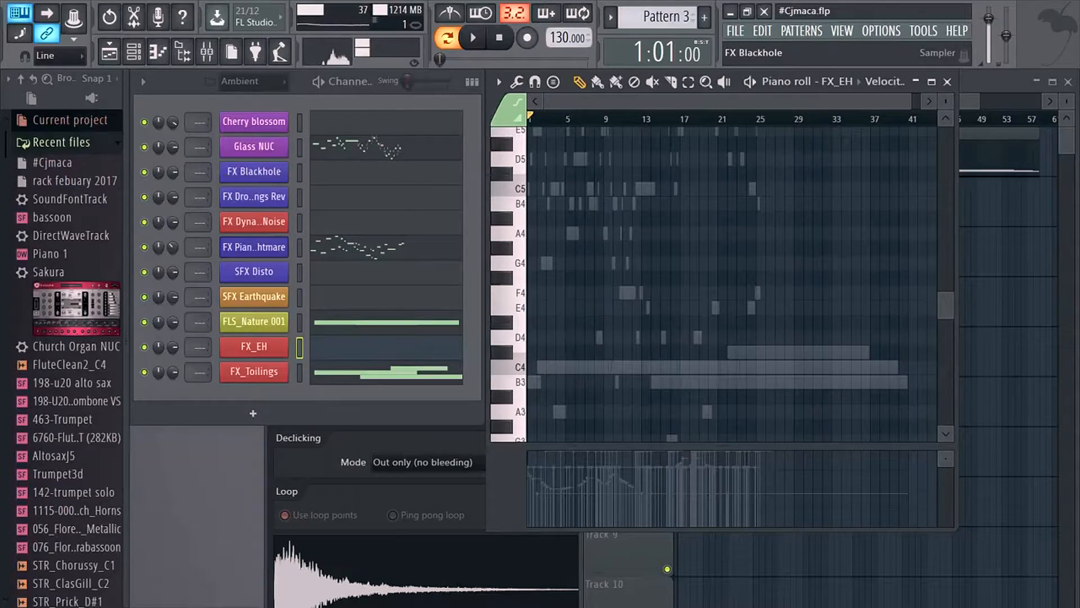
click(253, 172)
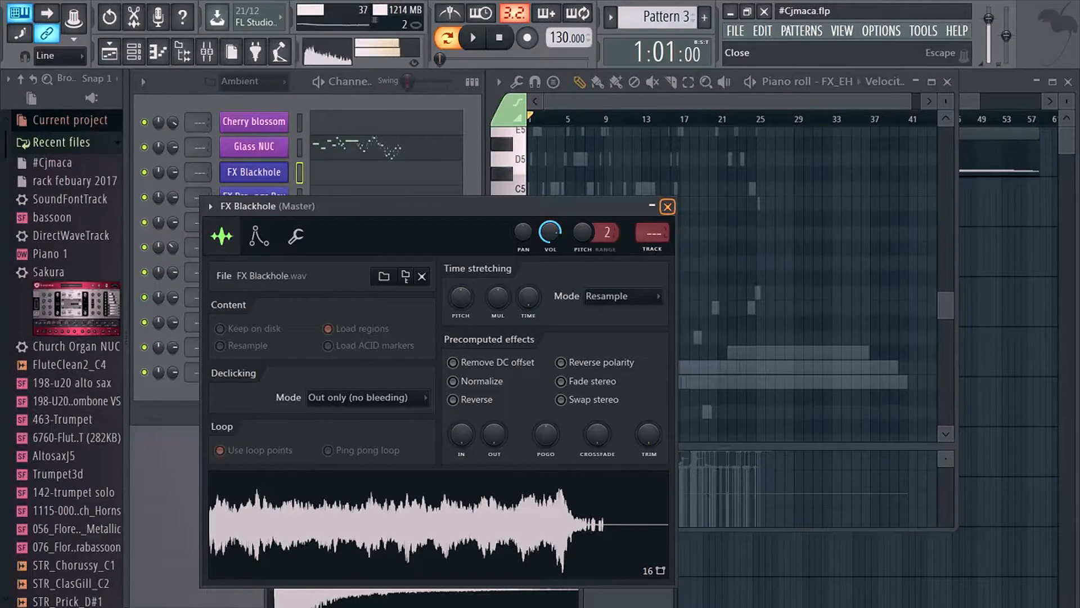
click(667, 206)
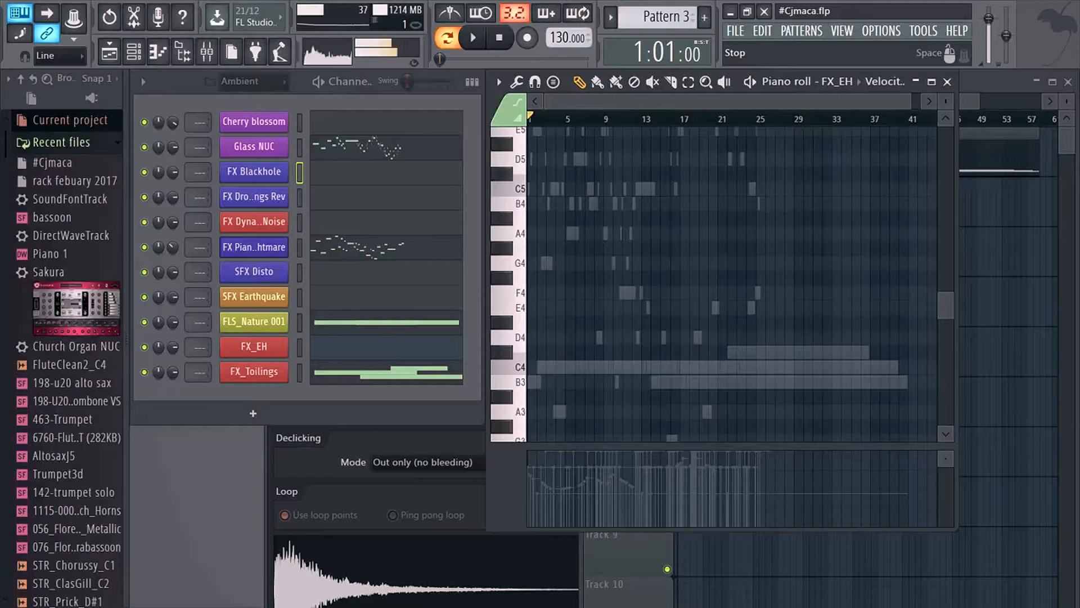
Open the Cherry blossom channel's piano roll and settings, and audition its sound with several notes around C5
click(327, 122)
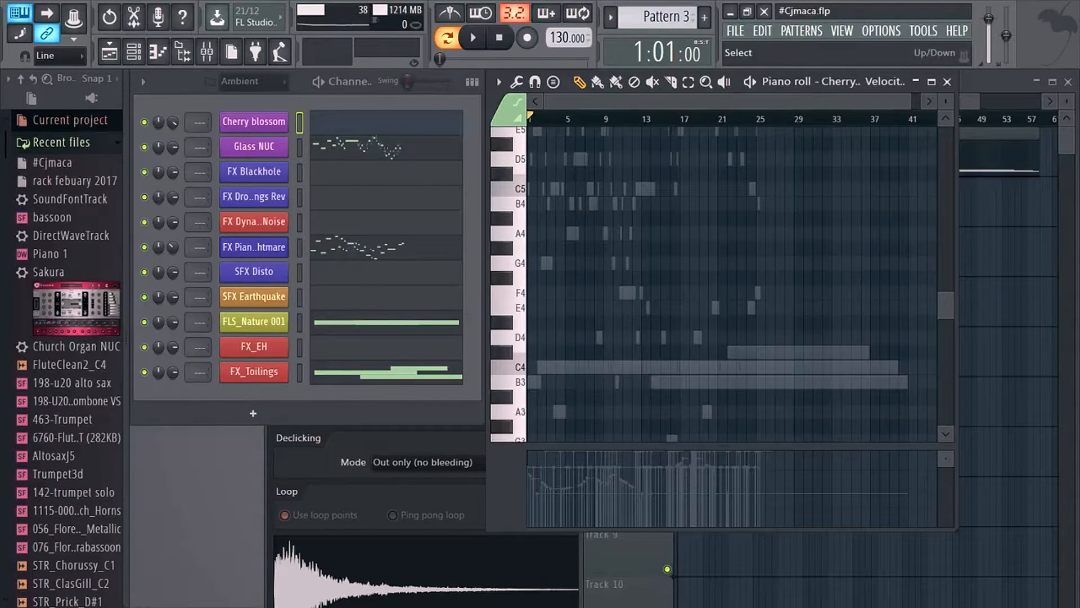
click(253, 122)
click(395, 509)
key(e)
key(r)
drag(427, 509, 460, 509)
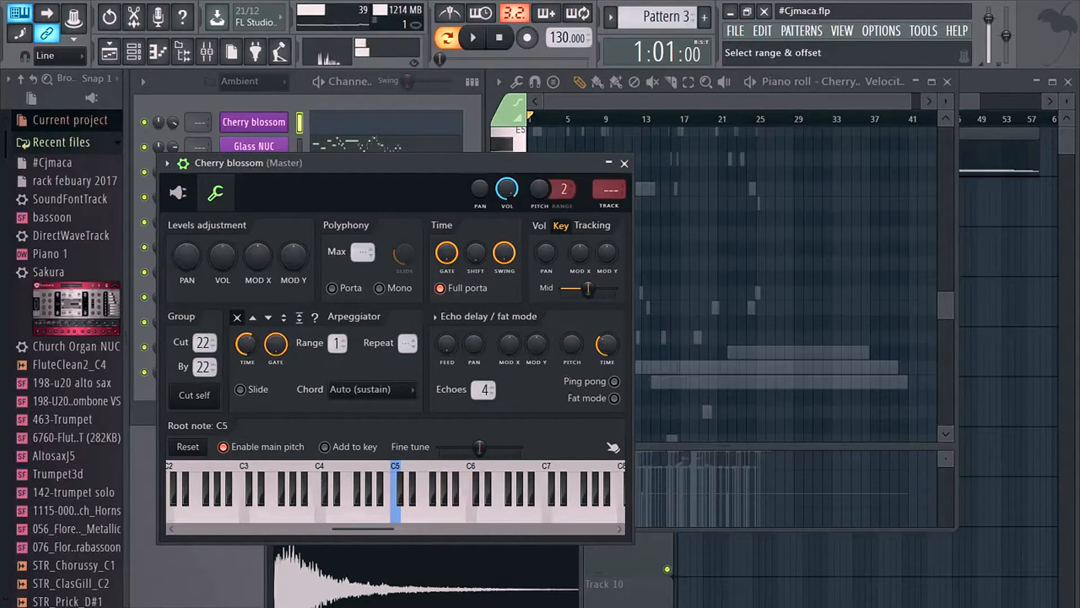
Show the Melody channels, try a long A4 note at bar 6 in the Glocken..eil Res part, and delete it
click(253, 82)
click(253, 172)
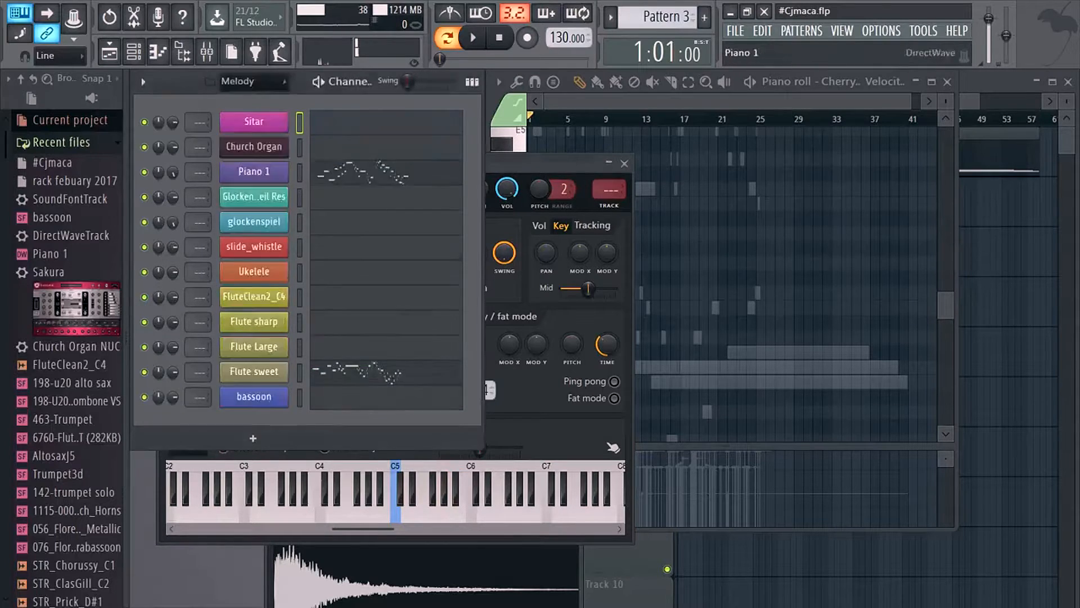
click(360, 197)
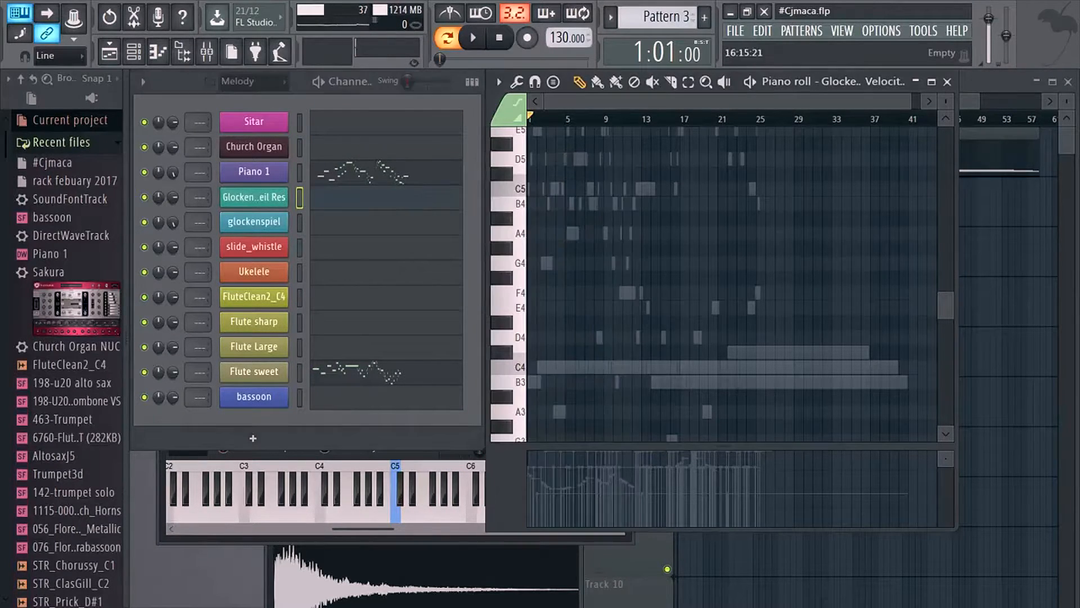
click(577, 233)
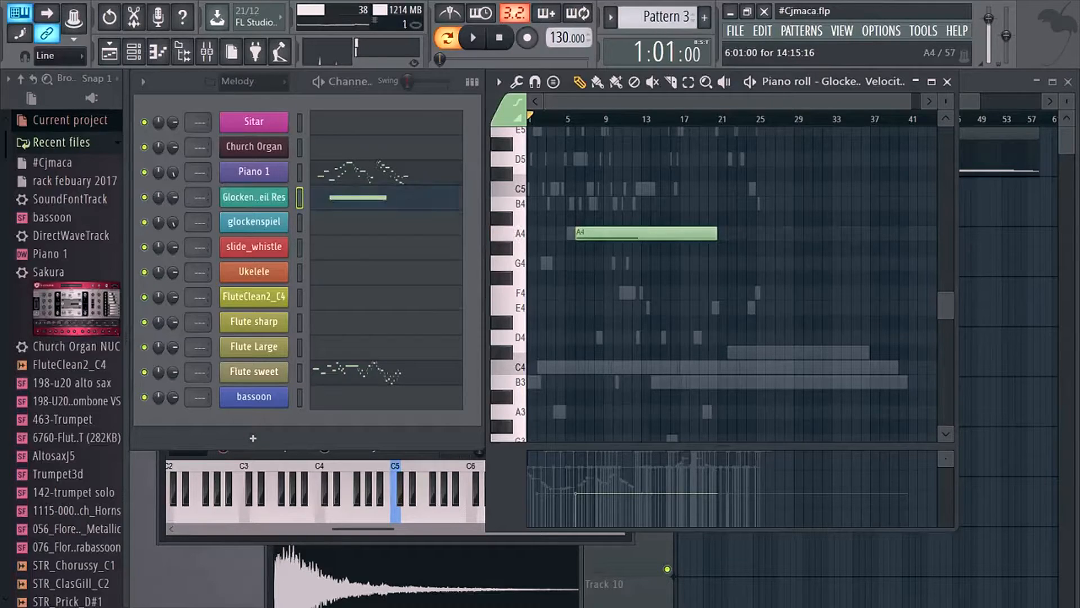
right_click(580, 233)
Try a G4 note in the glockenspiel part, delete it, and sound the A4 key
click(357, 222)
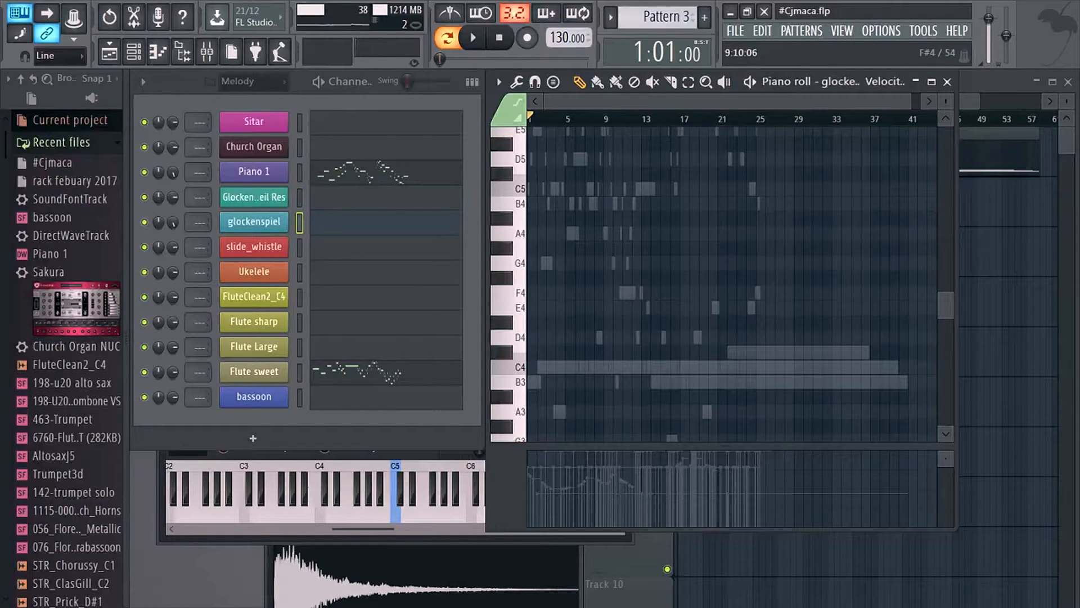
click(614, 263)
right_click(653, 263)
click(511, 233)
Check the bassoon channel's settings and the piano rolls of the Glocken..eil Res, bassoon and glockenspiel channels
click(253, 396)
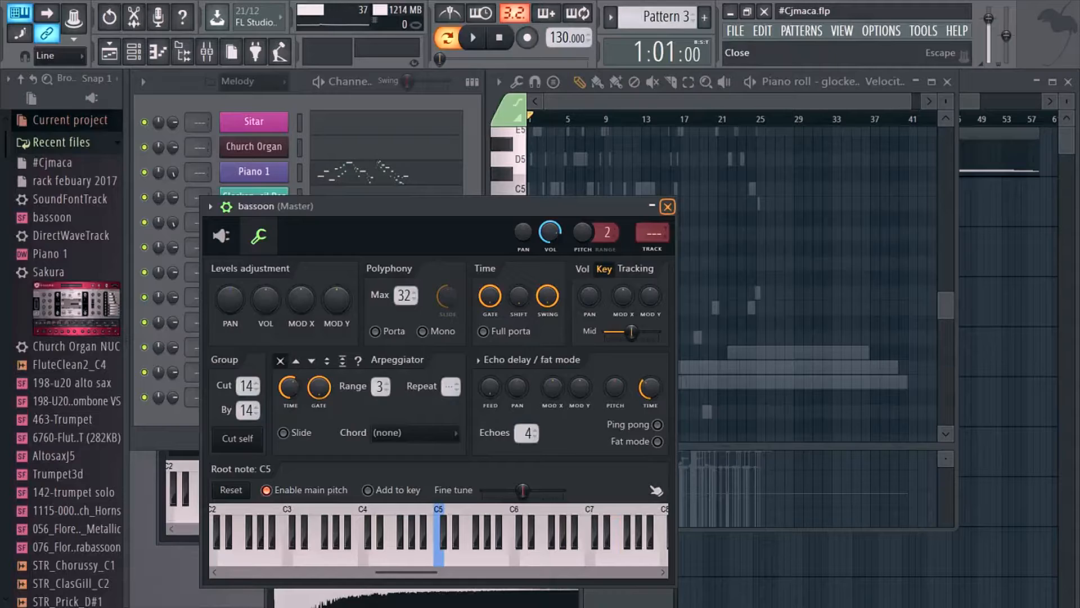
click(667, 207)
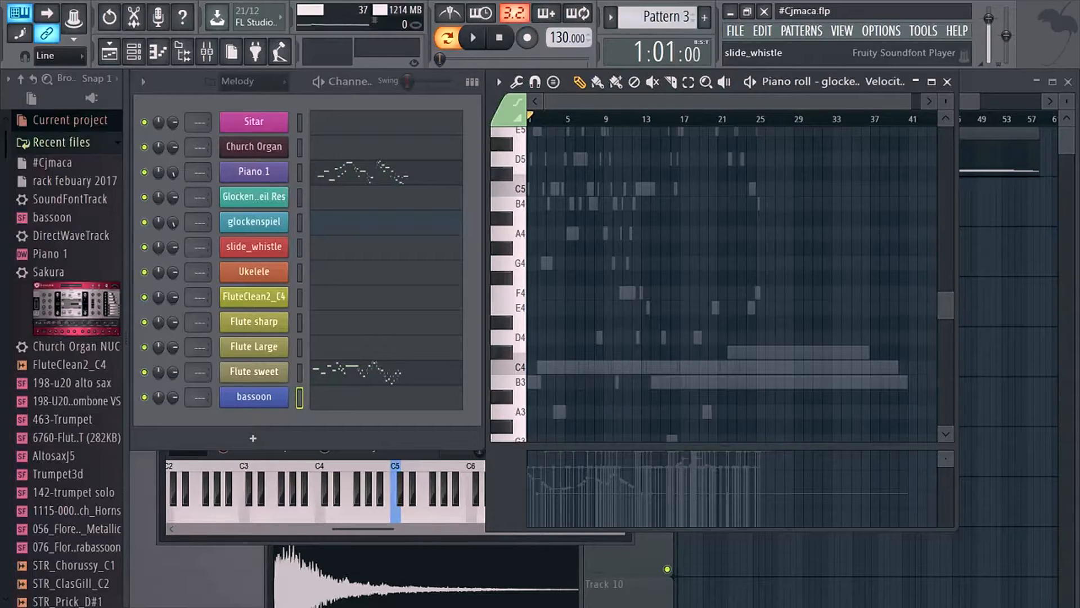
click(326, 197)
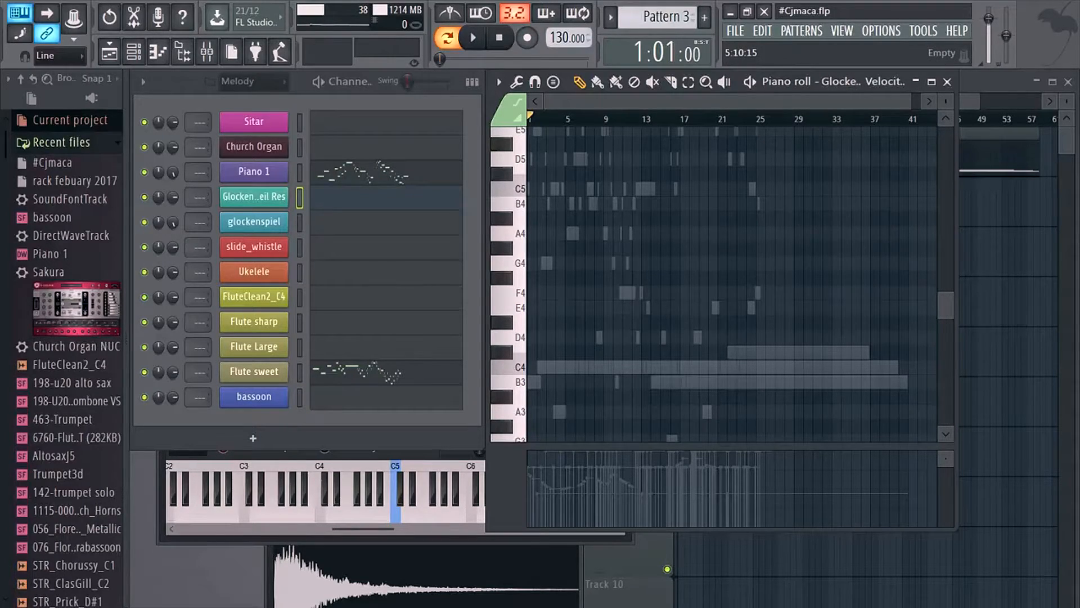
click(341, 397)
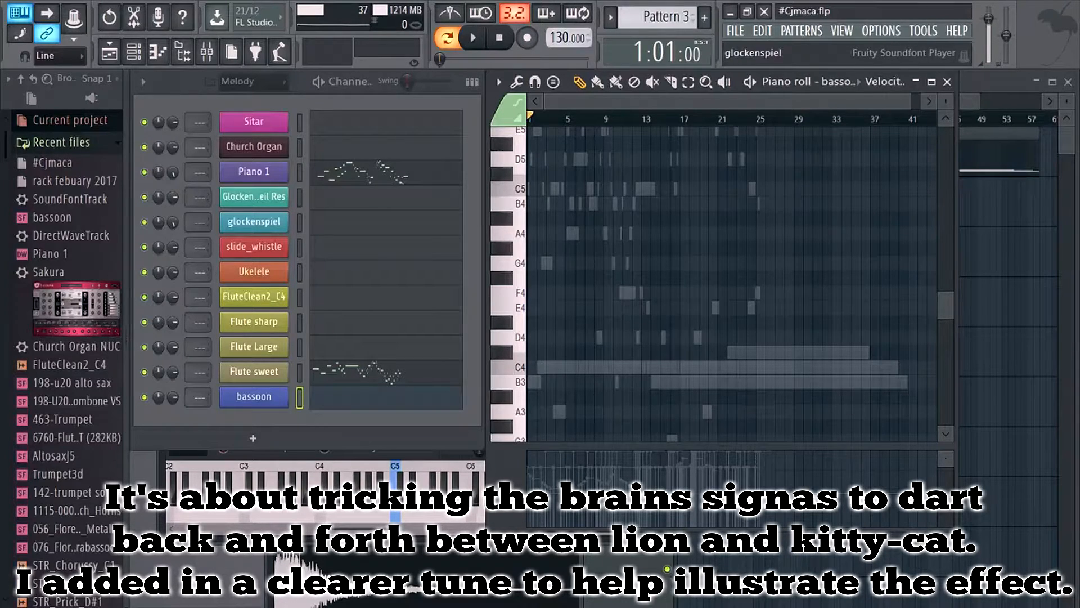
click(355, 222)
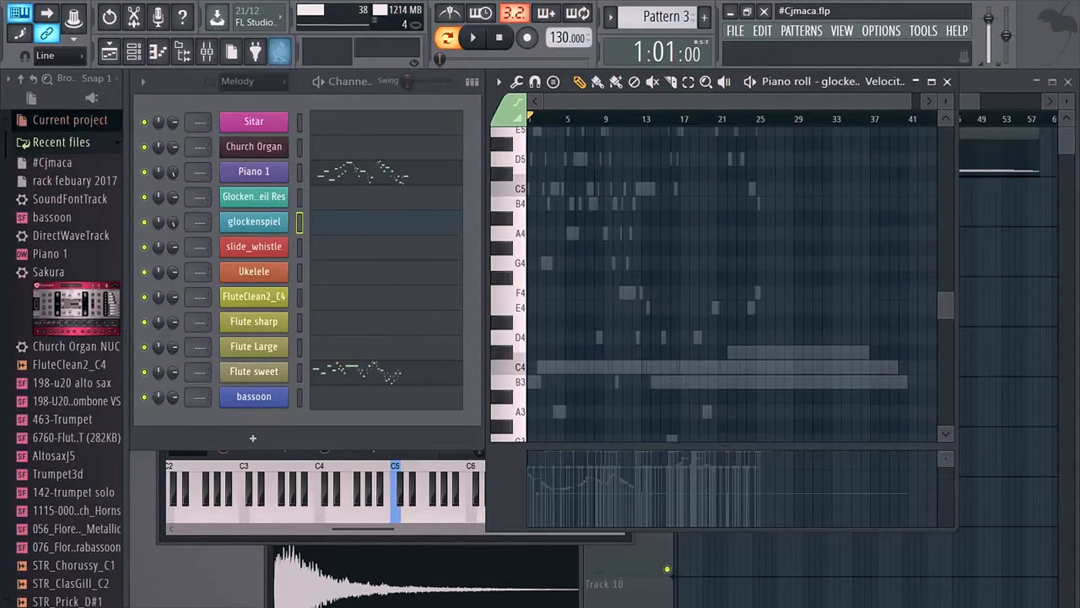
Show the Ambient channels, examine the FX Blackhole piano roll against the other parts' notes, and close the piano roll
click(253, 82)
click(253, 122)
click(326, 172)
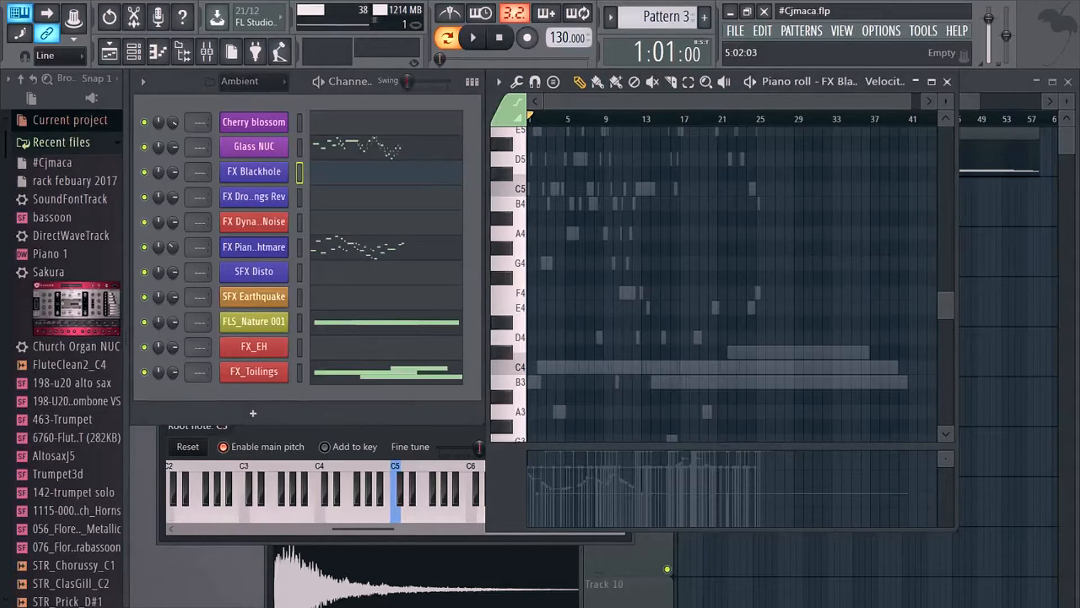
key(n)
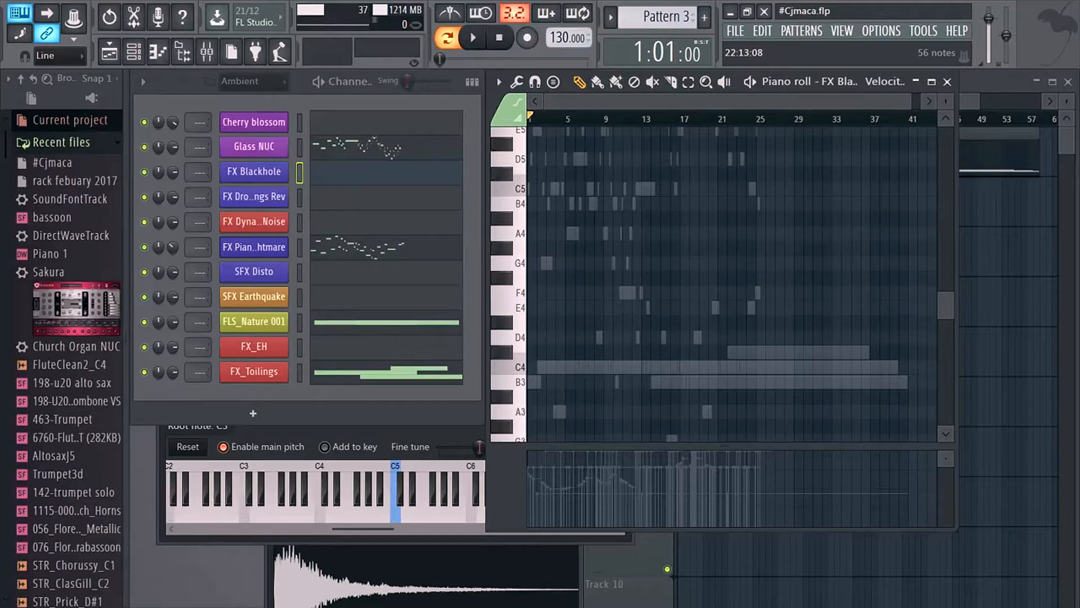
scroll(731, 270, up, 5)
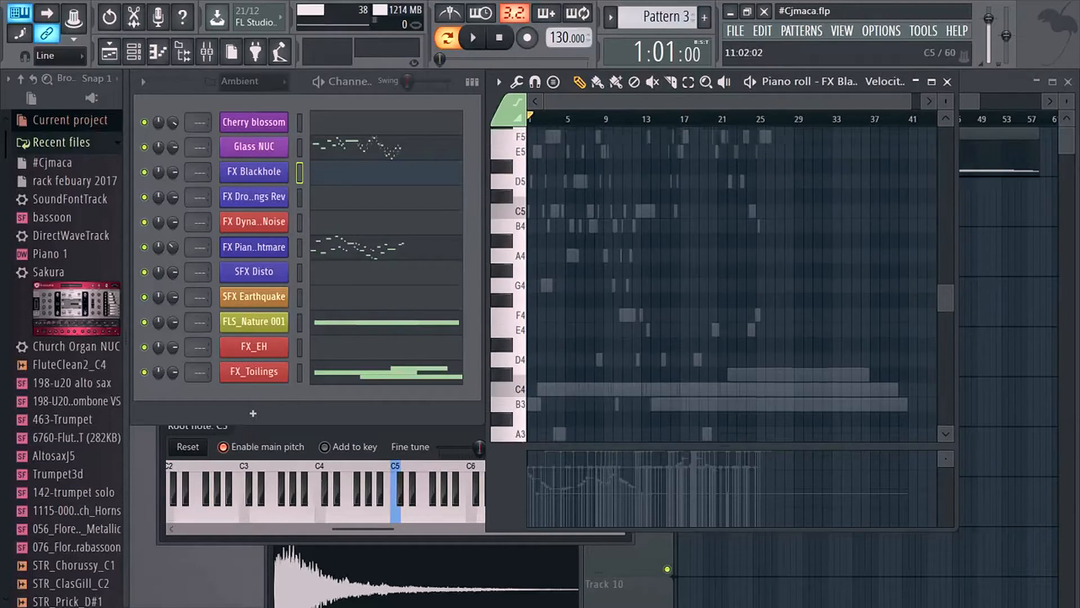
scroll(732, 270, up, 3)
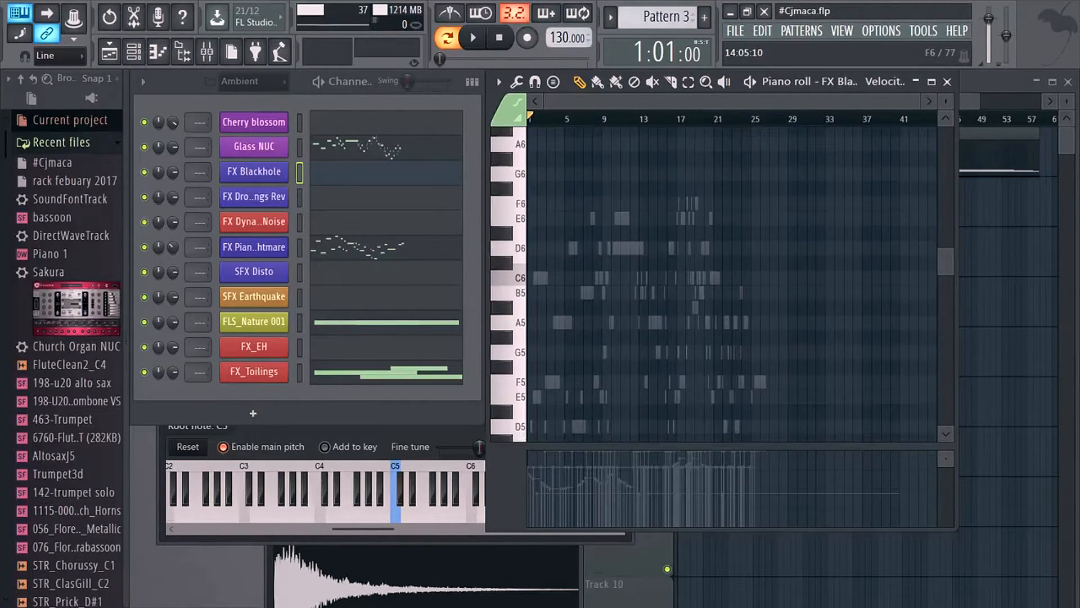
scroll(731, 270, up, 1)
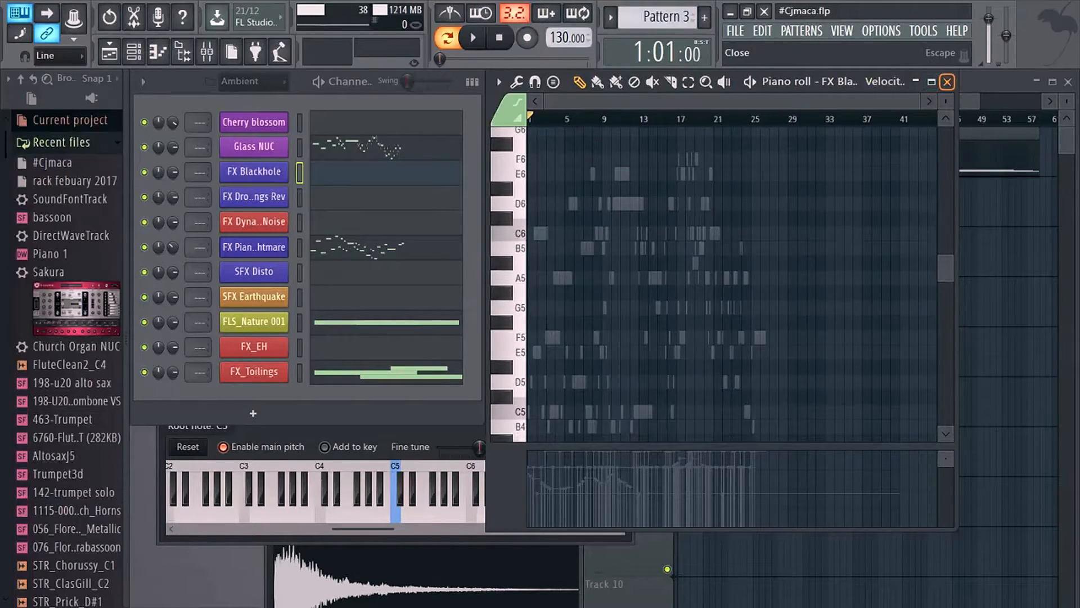
click(948, 81)
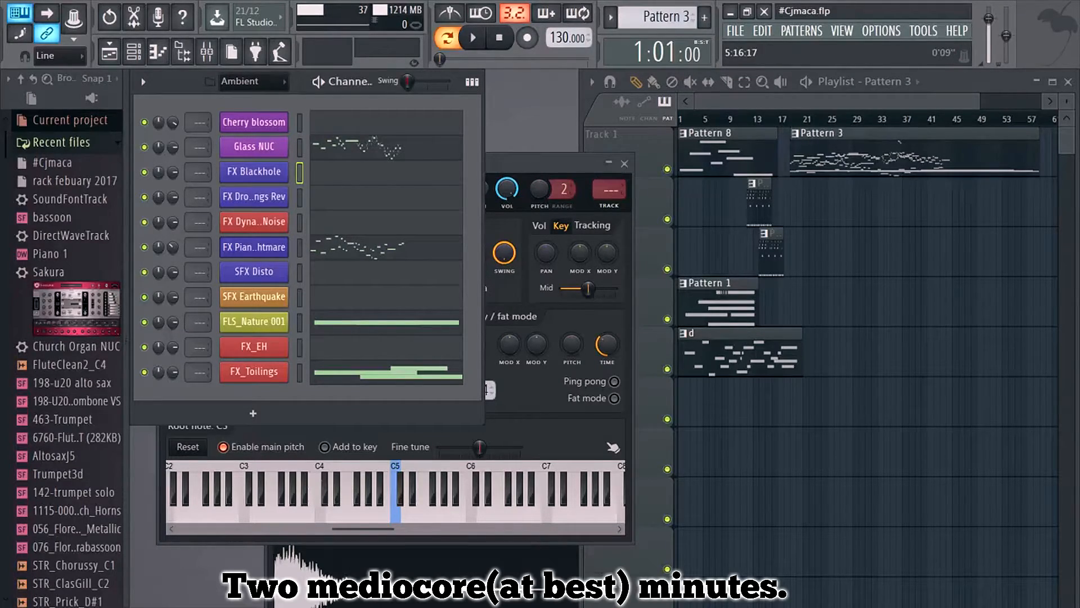
Show the Percussion channels and audition the Cowbell 3 sample, closing its settings and clearing any stray clip on Track 2
click(681, 119)
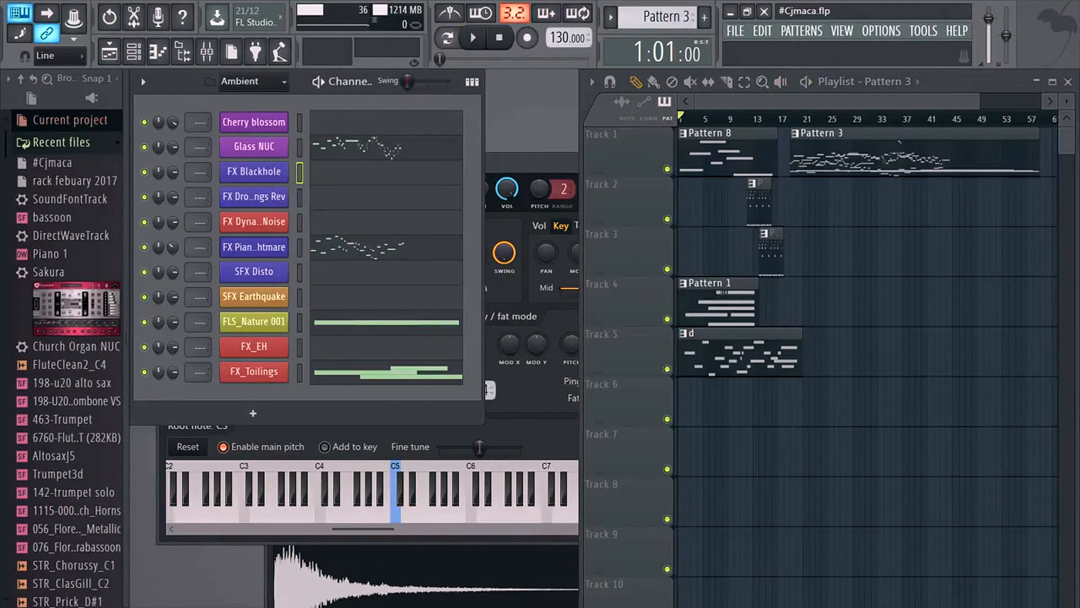
key(Page_Down)
click(254, 172)
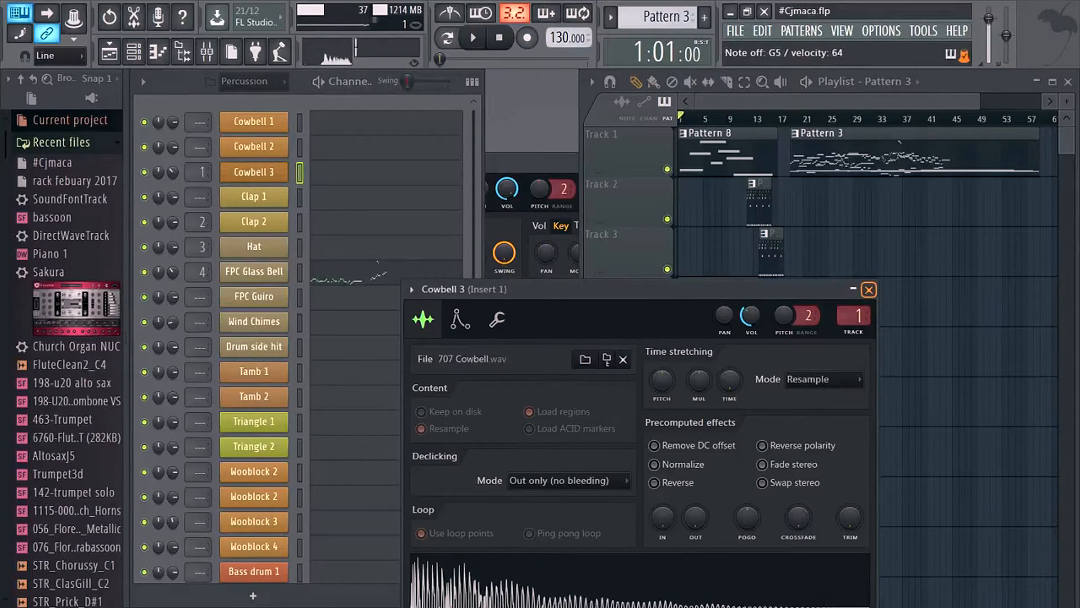
click(869, 290)
click(799, 202)
right_click(817, 201)
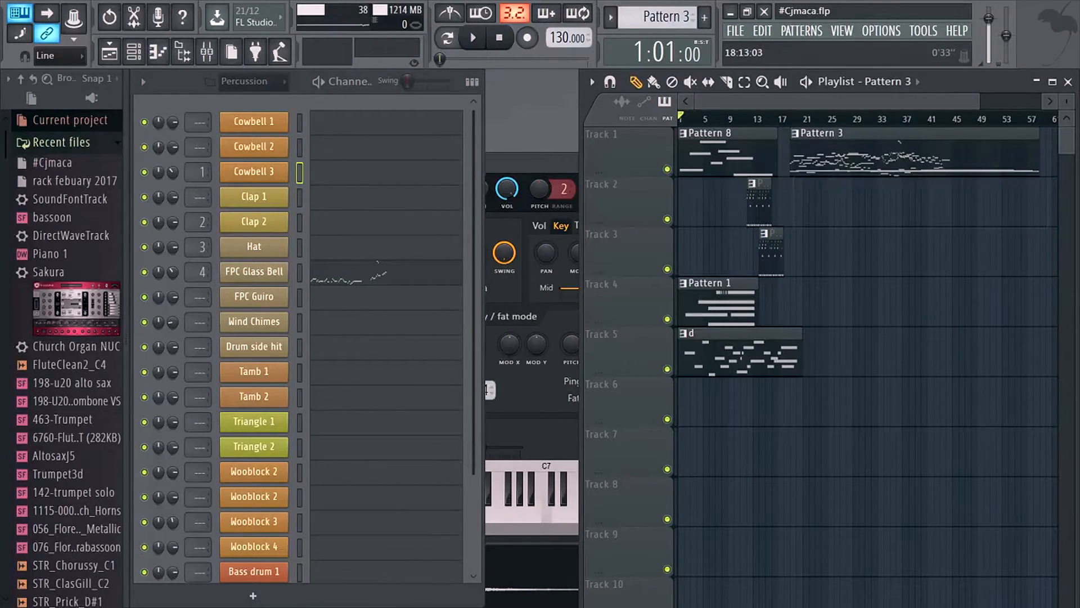
Set the song position to bar 20 and audition the Cowbell 2, FPC Glass Bell, FPC Guiro and Wind Chimes channels
click(795, 119)
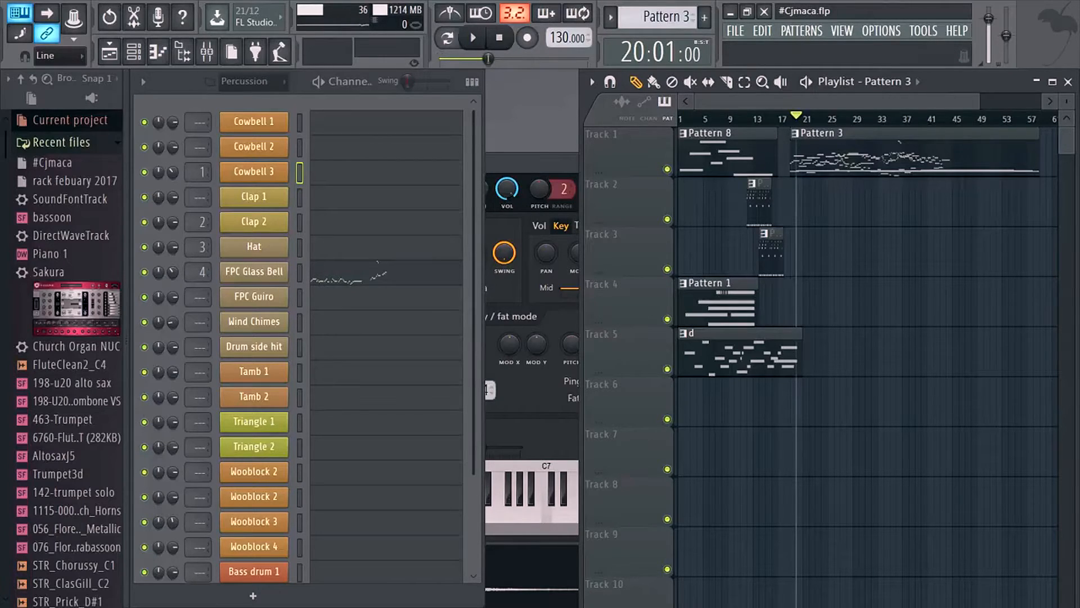
click(254, 147)
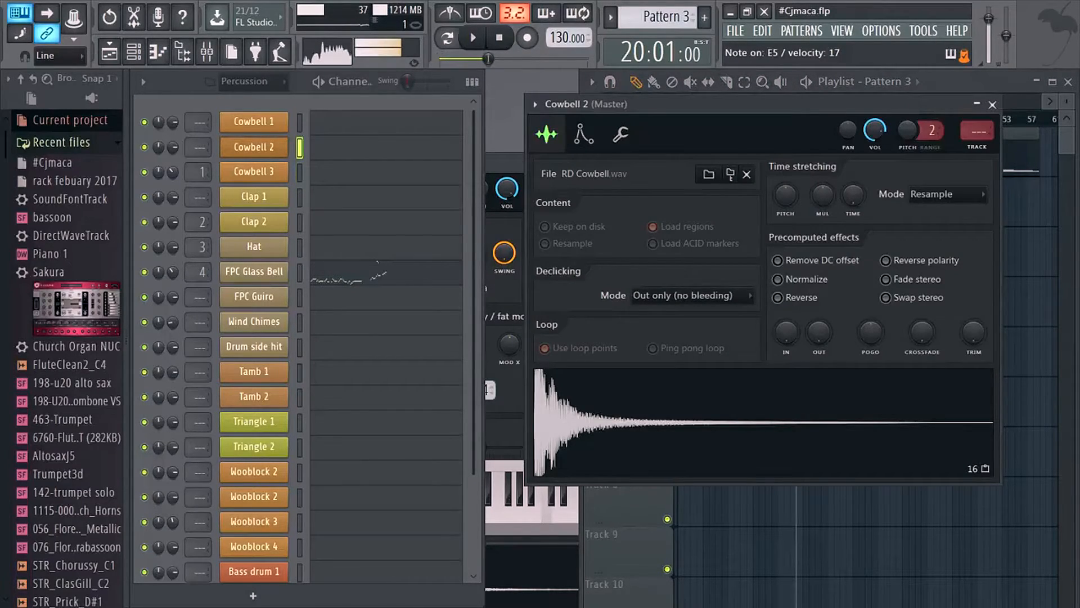
click(254, 272)
click(254, 297)
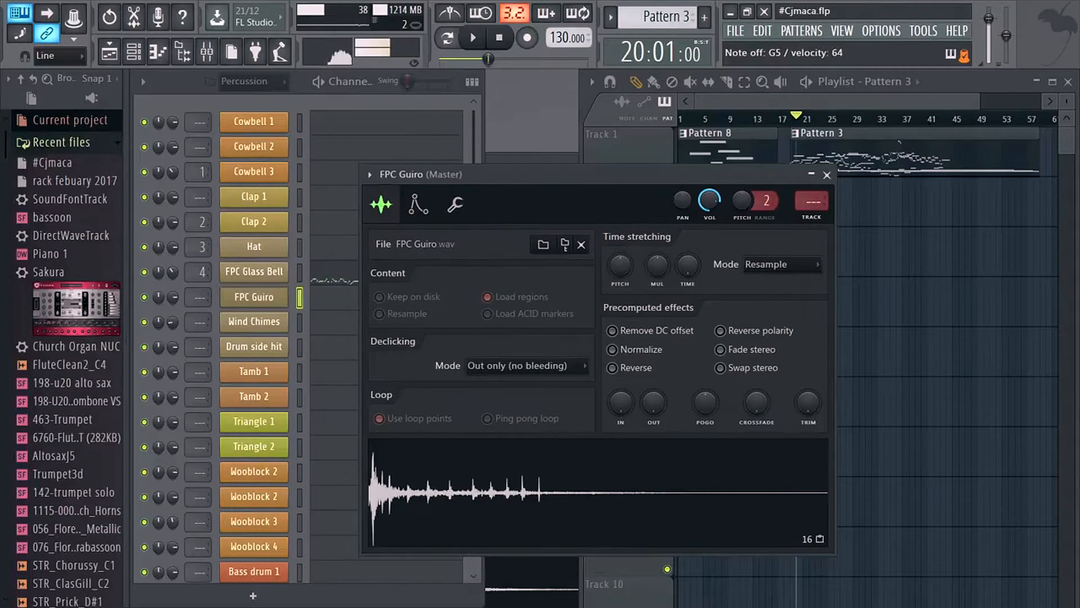
click(254, 321)
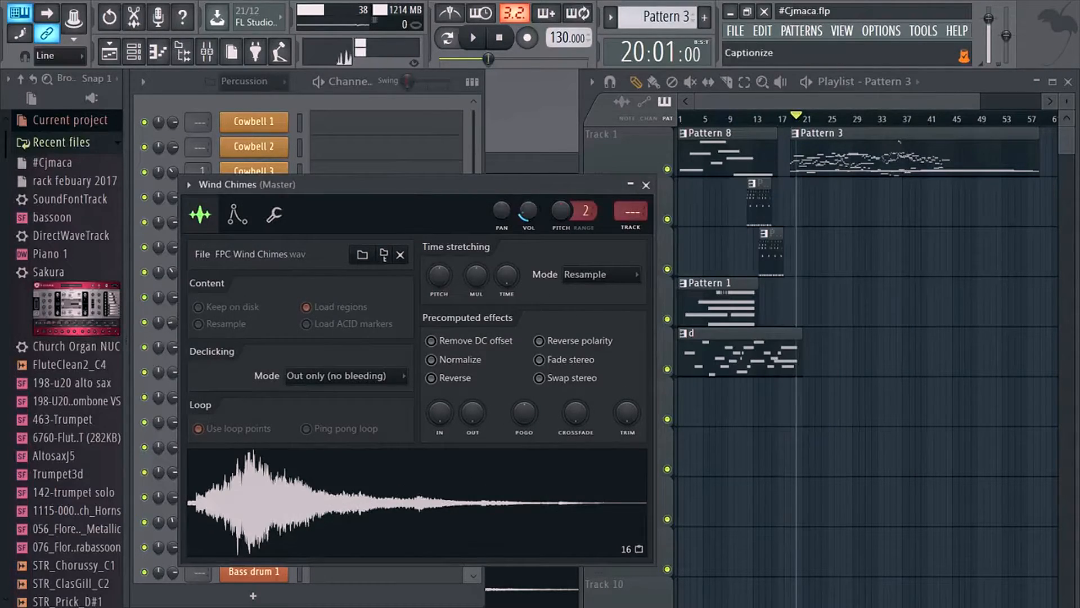
Close the Wind Chimes settings and audition the Drum side hit and Wooblock 4 samples, closing each channel's settings
click(646, 185)
click(254, 347)
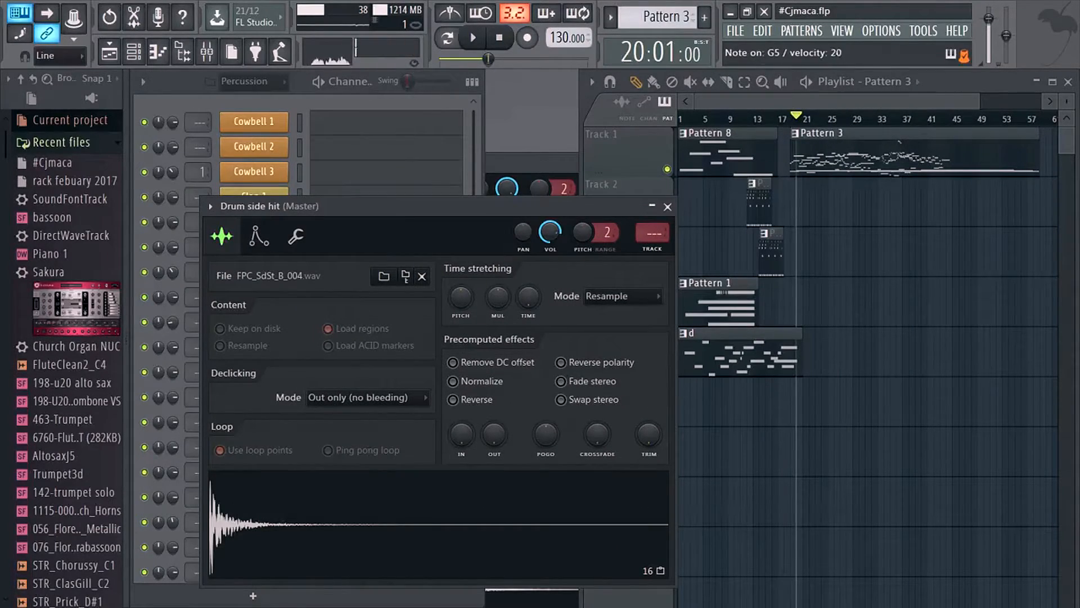
click(666, 205)
click(253, 347)
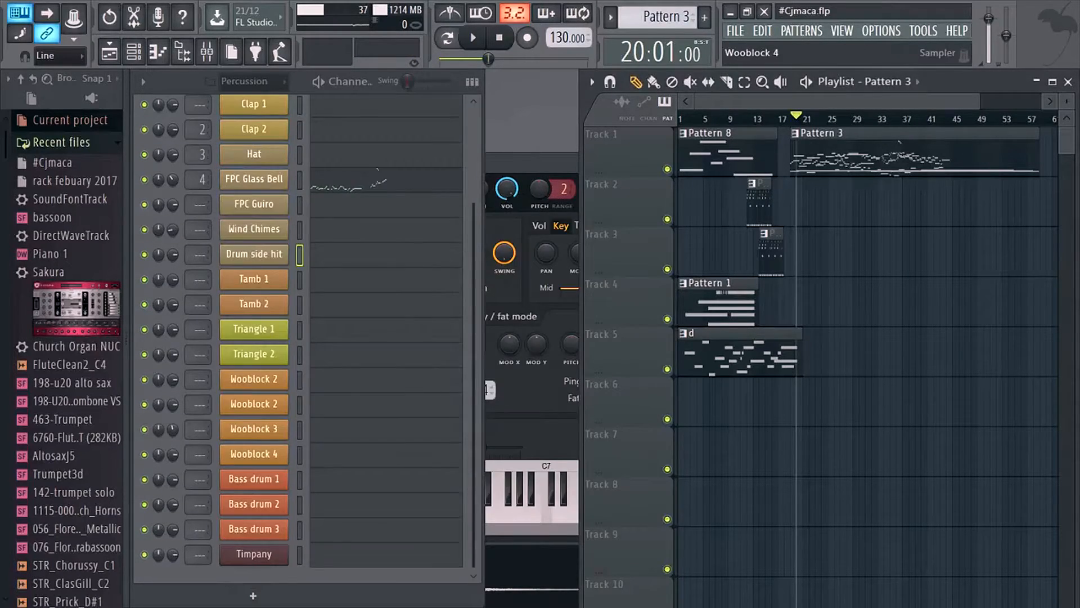
click(254, 454)
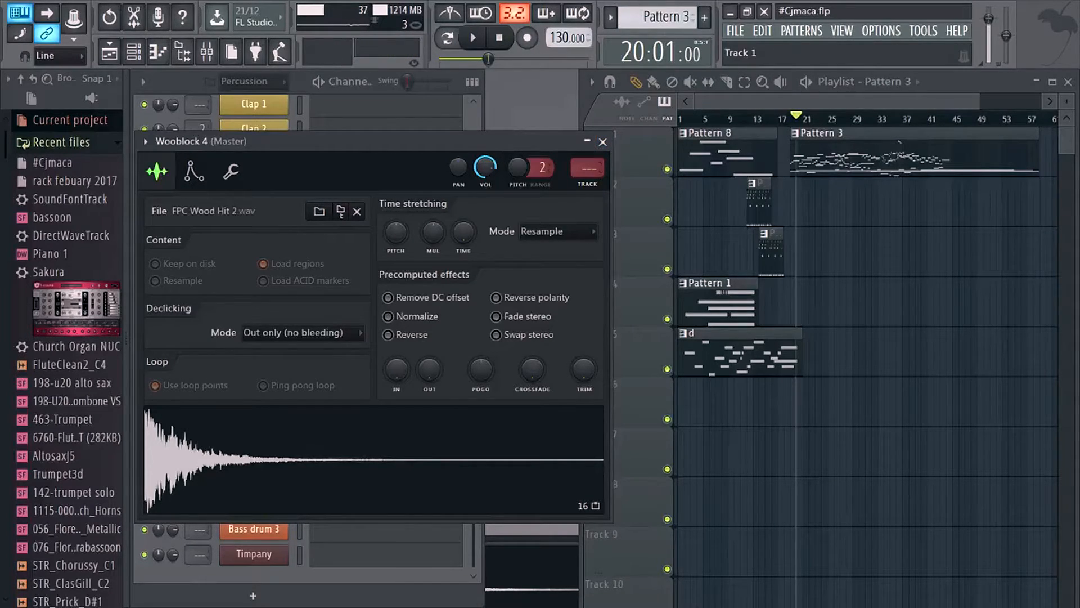
click(602, 142)
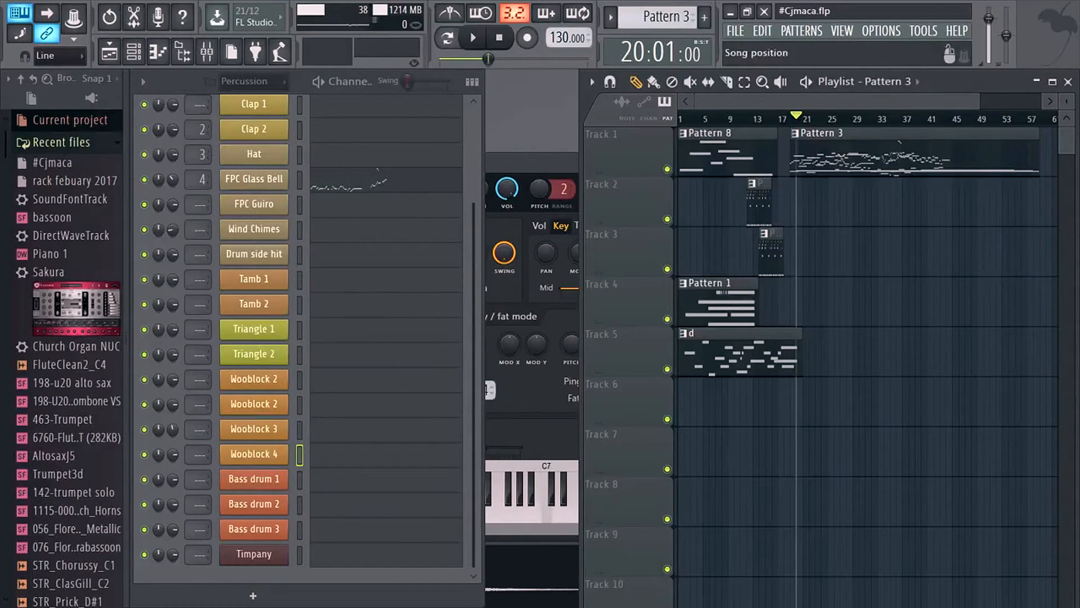
Create Pattern 4 with a clip at bar 19 on Track 2, and audition A6 and C5 in Wooblock 4's piano roll
click(705, 17)
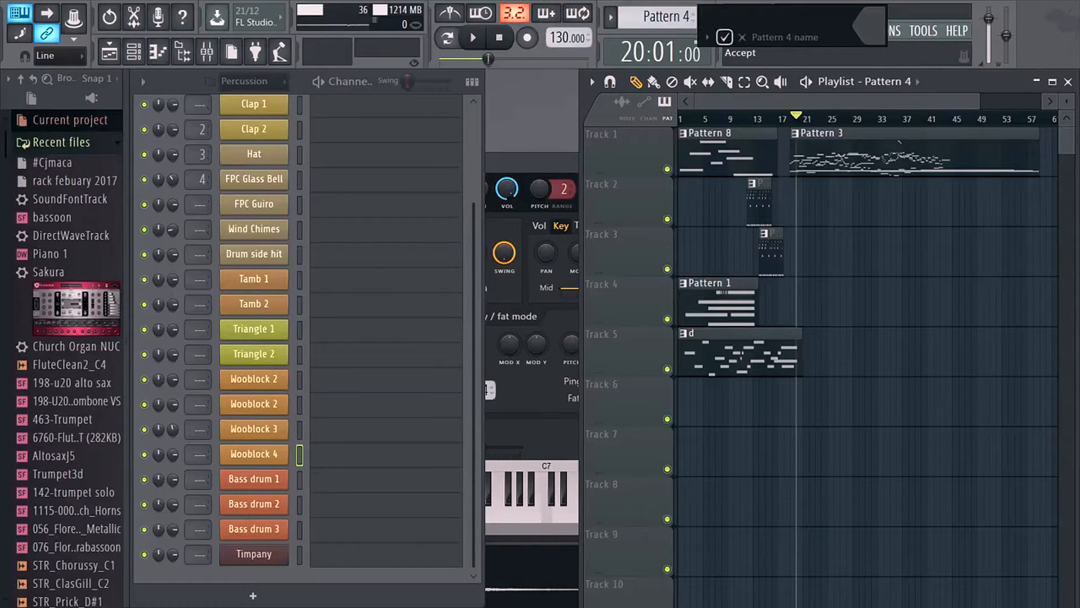
click(725, 37)
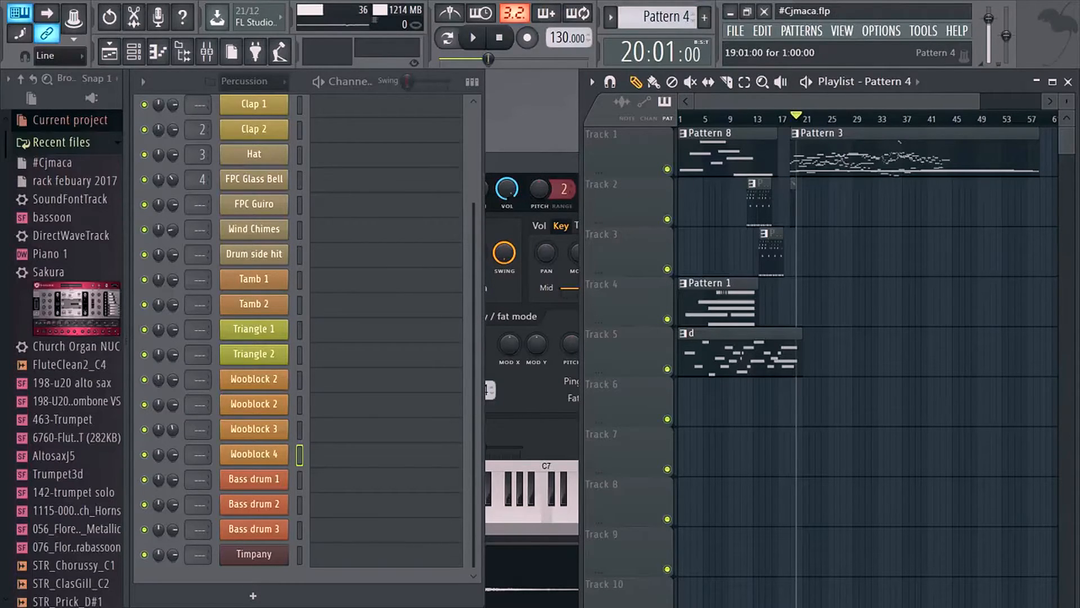
click(318, 454)
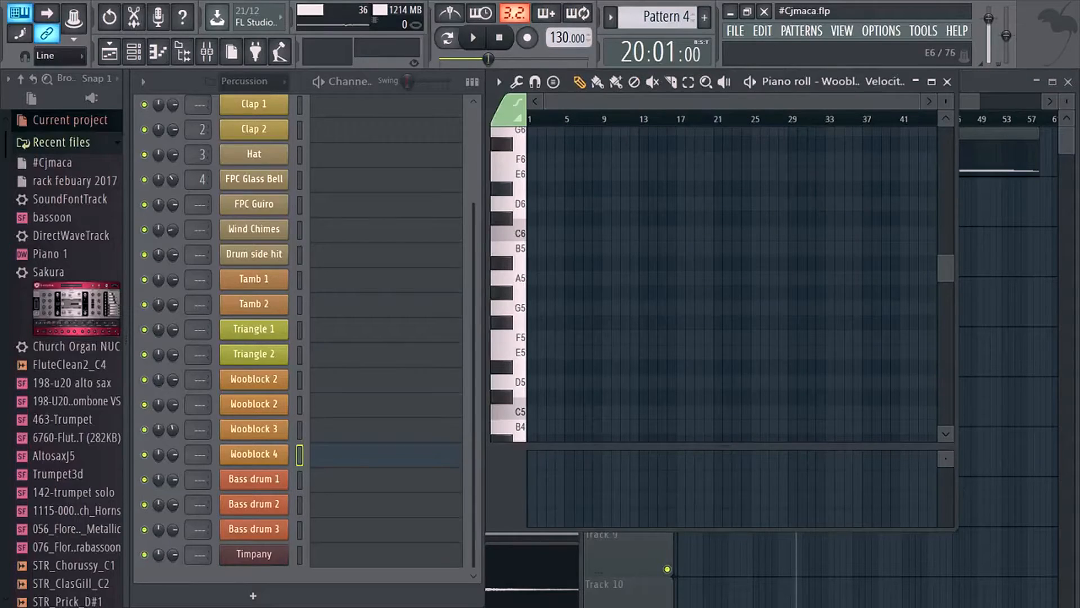
scroll(535, 236, up, 3)
click(507, 234)
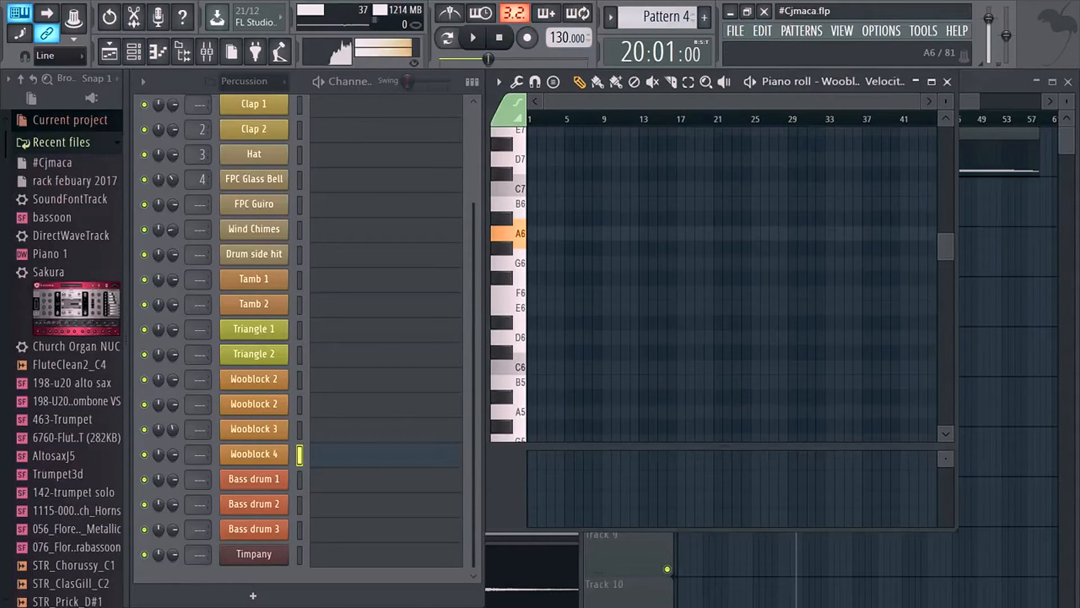
scroll(506, 236, down, 3)
click(506, 278)
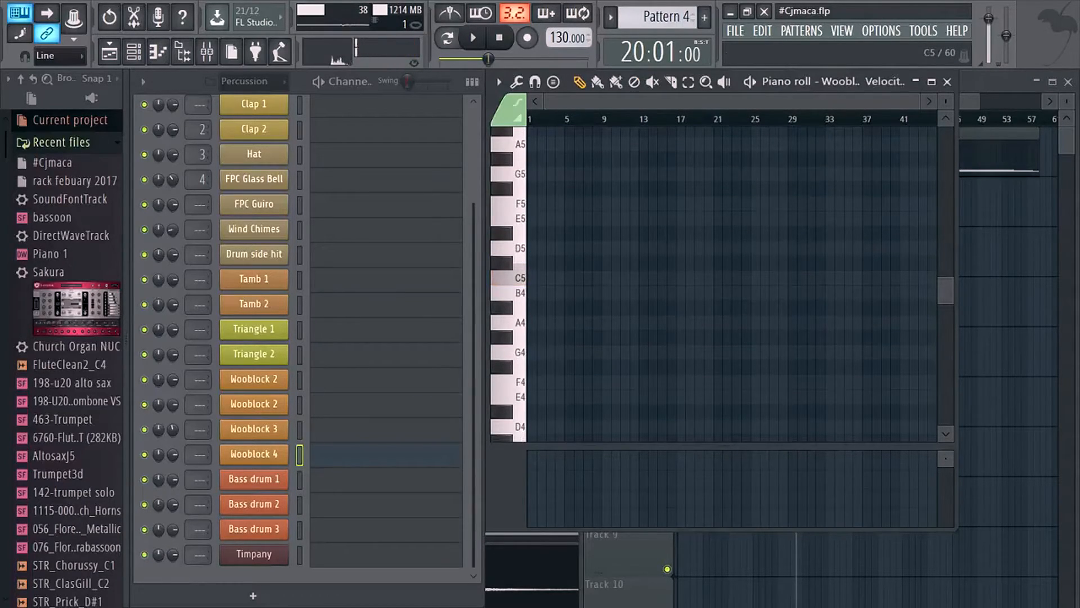
Draw four roughly one-bar Wooblock 4 notes, C5, C#5, B4 and D5, starting at bars 1, 2, 3 and 4
click(532, 278)
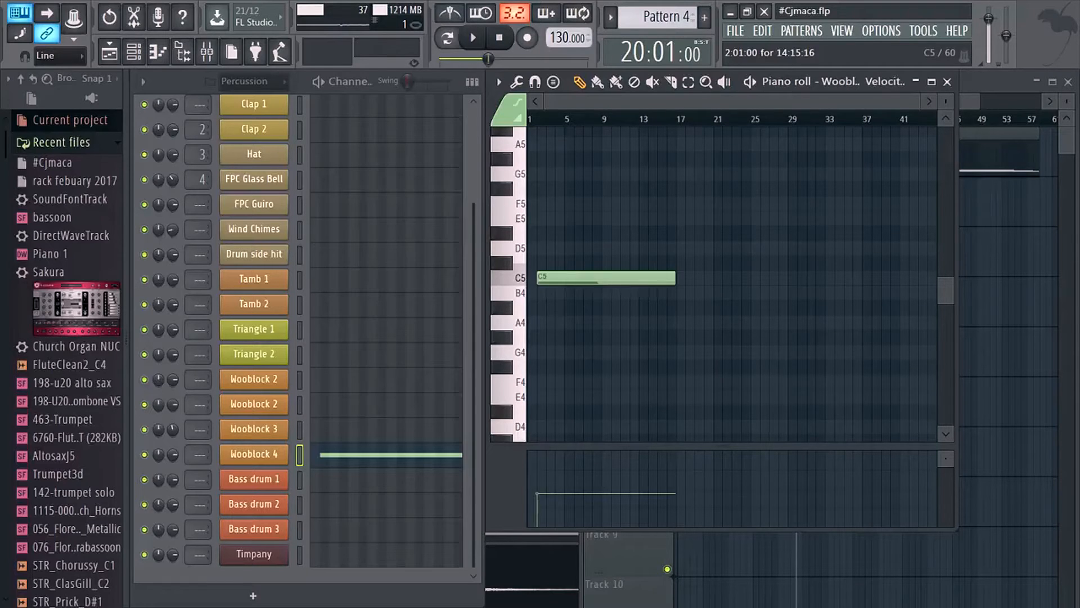
drag(665, 278, 534, 278)
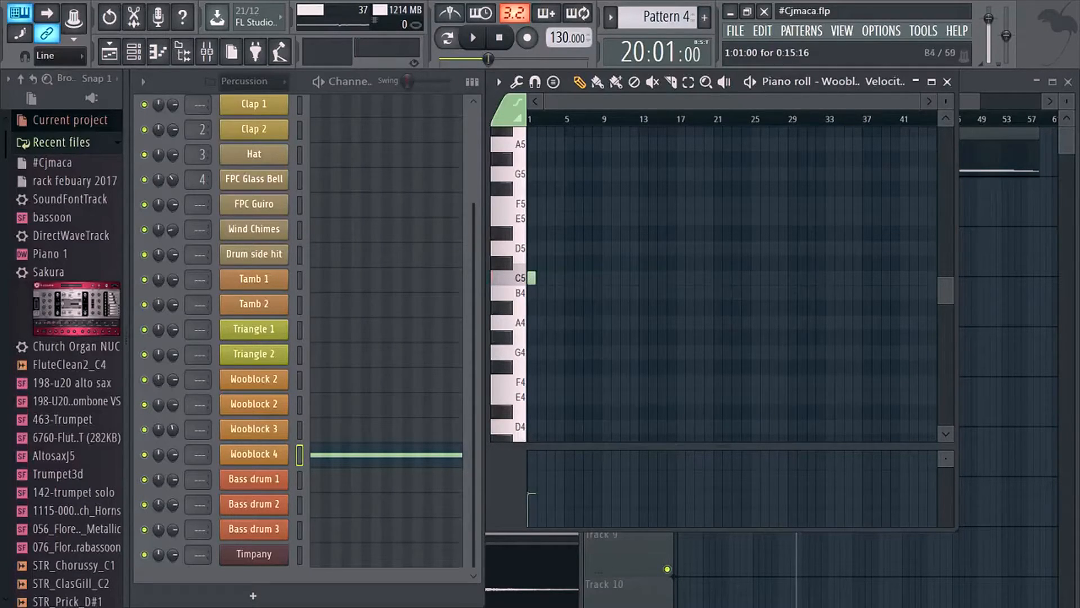
scroll(534, 278, up, 6)
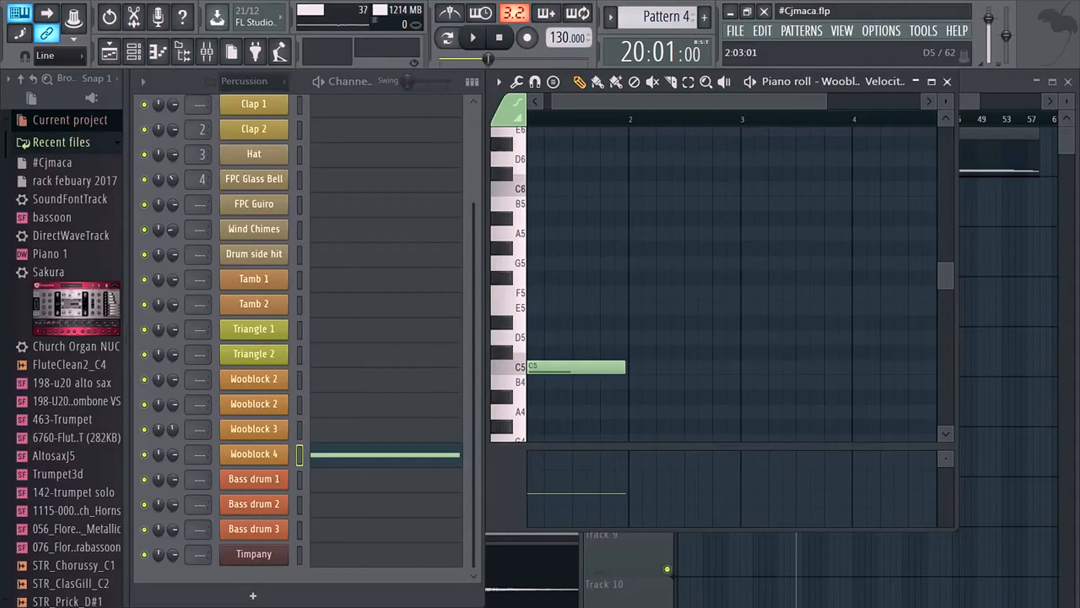
click(632, 352)
click(746, 382)
click(858, 337)
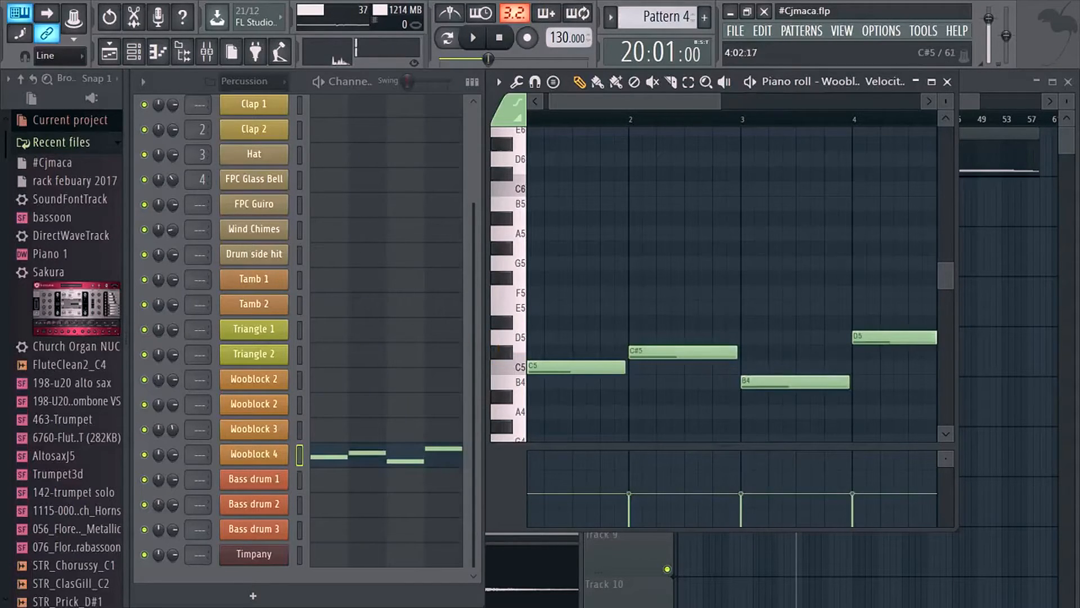
scroll(866, 396, down, 3)
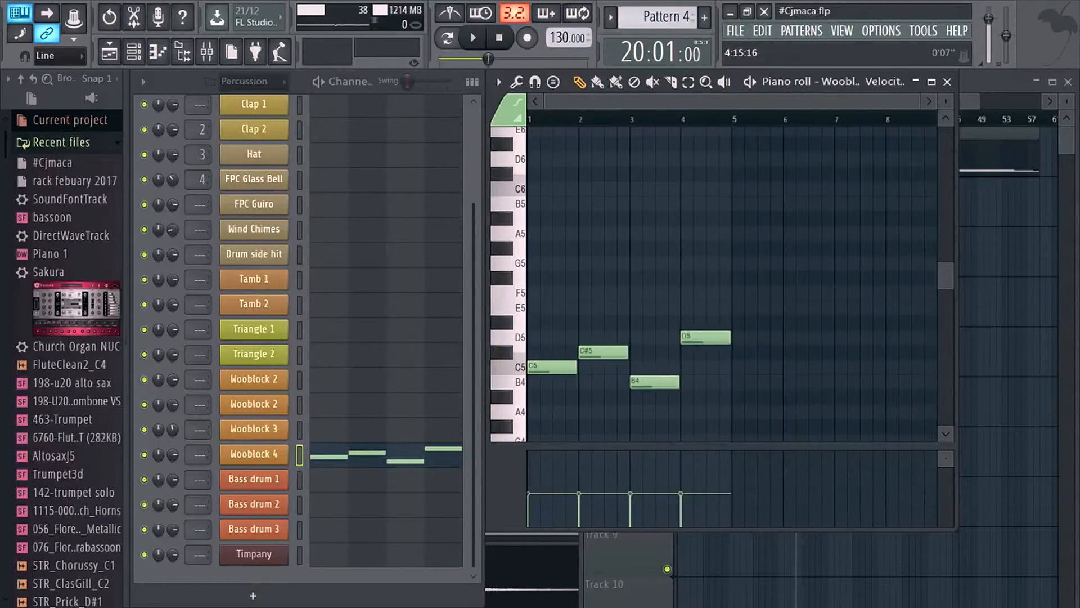
Play the phrase briefly, shorten the four notes to about a quarter bar each, and line them up consecutively within bar 1
key(space)
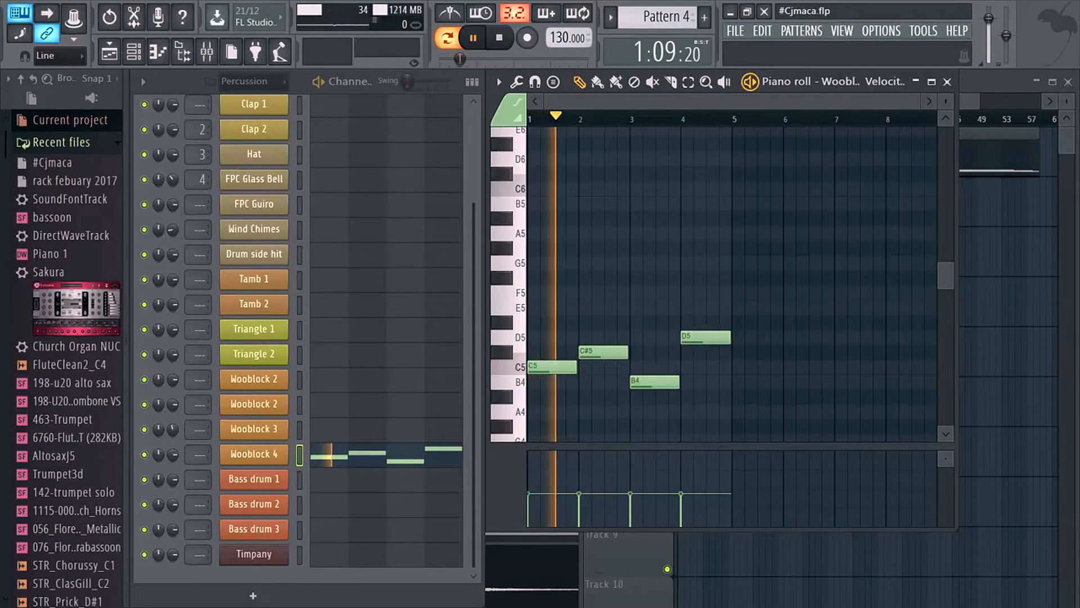
key(space)
drag(575, 367, 537, 367)
drag(599, 352, 562, 352)
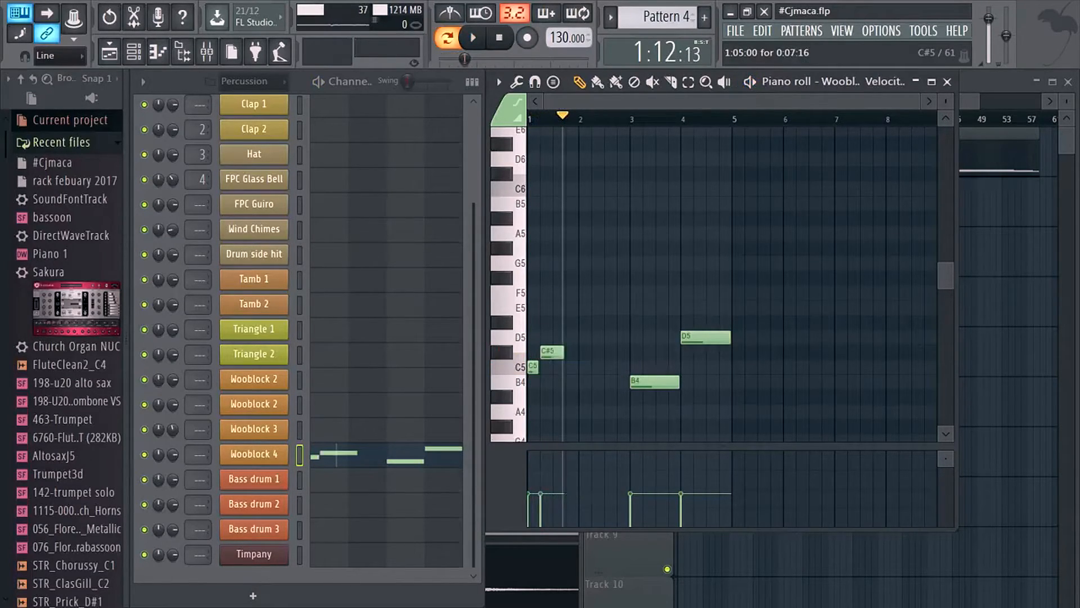
drag(653, 382, 563, 382)
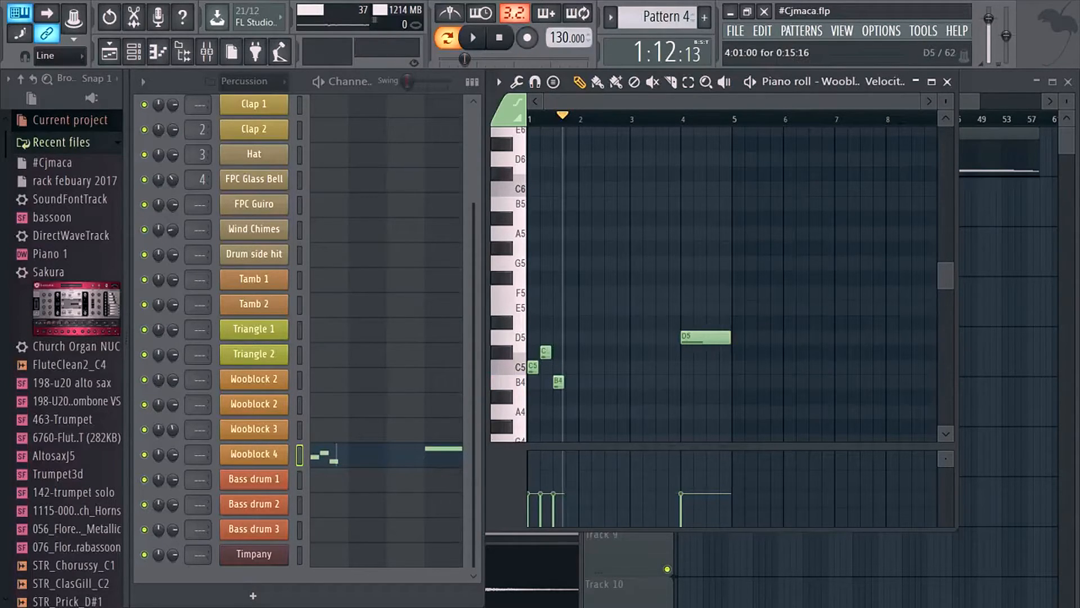
drag(703, 337, 577, 337)
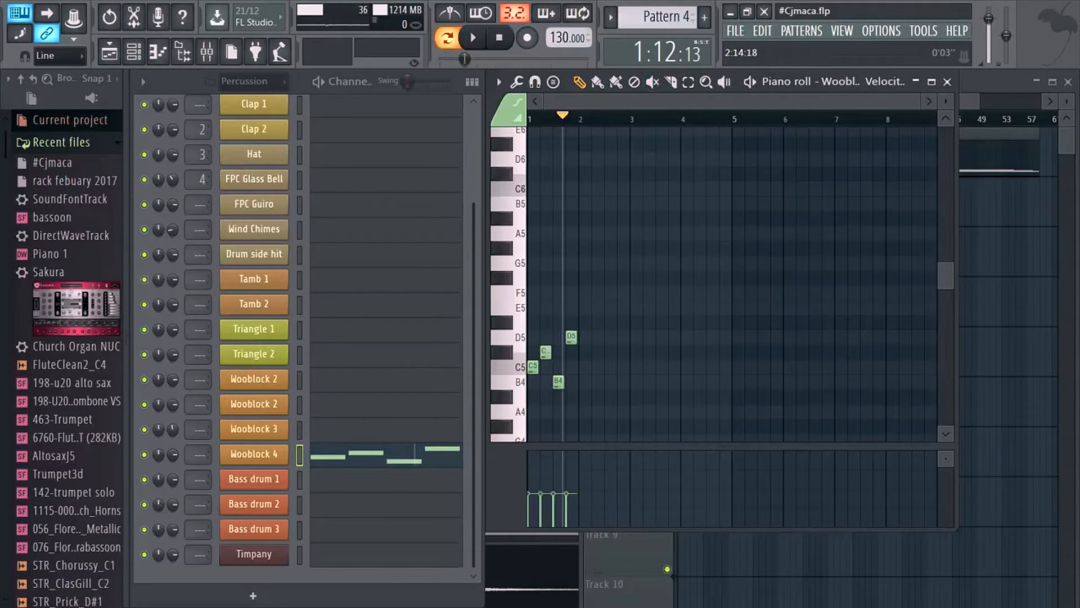
Listen to the shortened four-note Wooblock 4 phrase, stop playback, and close the piano roll
key(space)
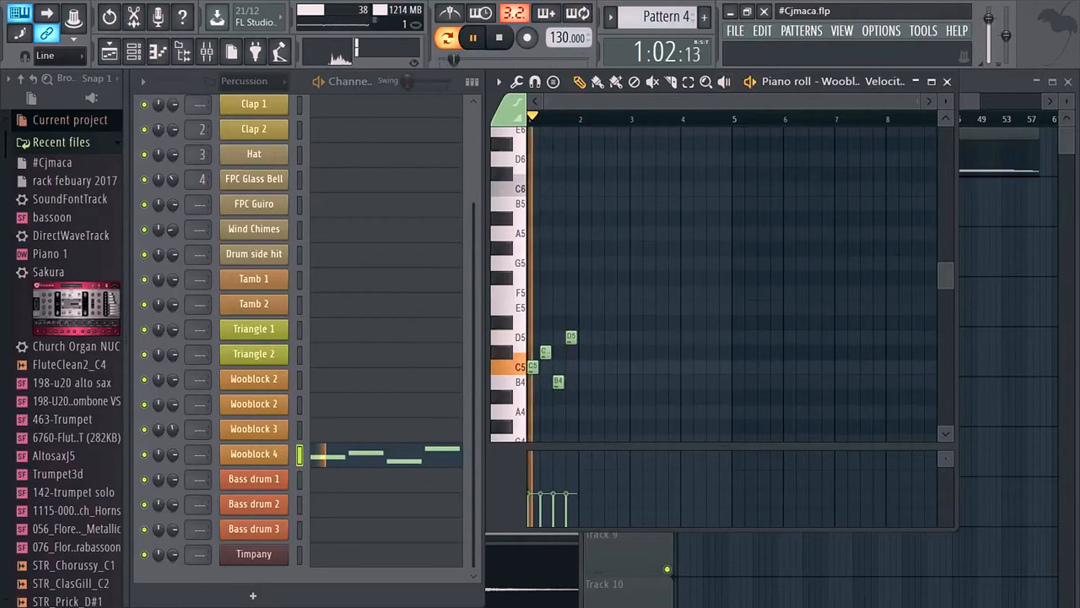
scroll(562, 152, up, 4)
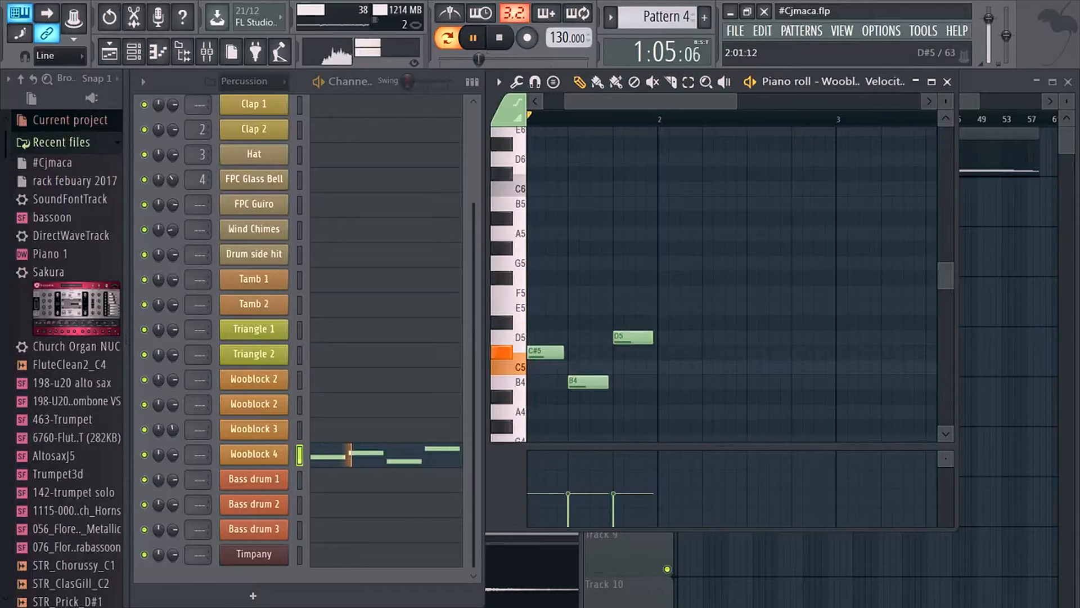
scroll(563, 152, down, 4)
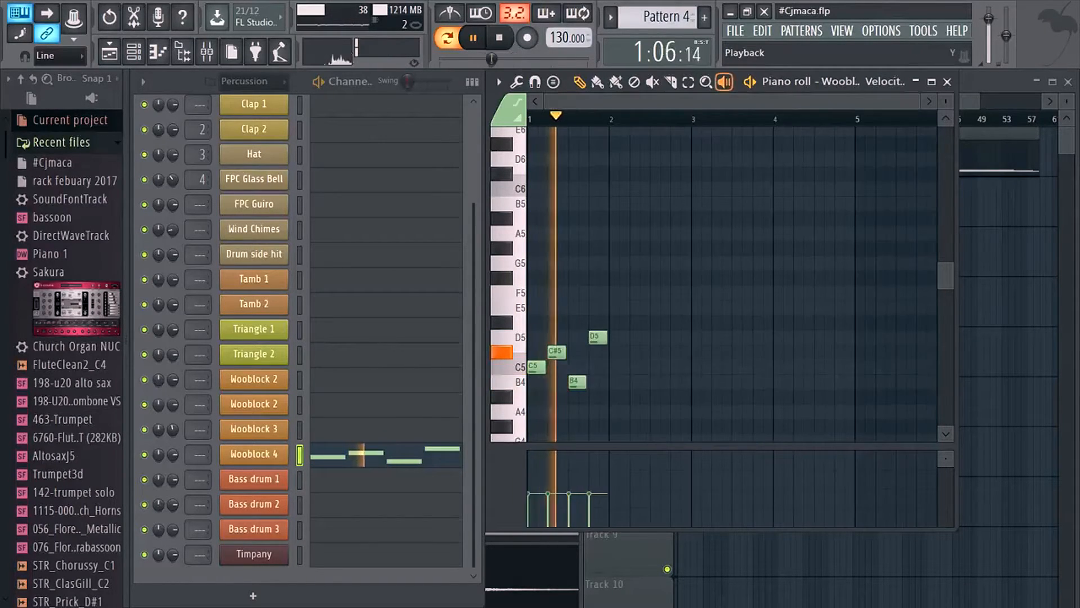
click(473, 37)
click(947, 81)
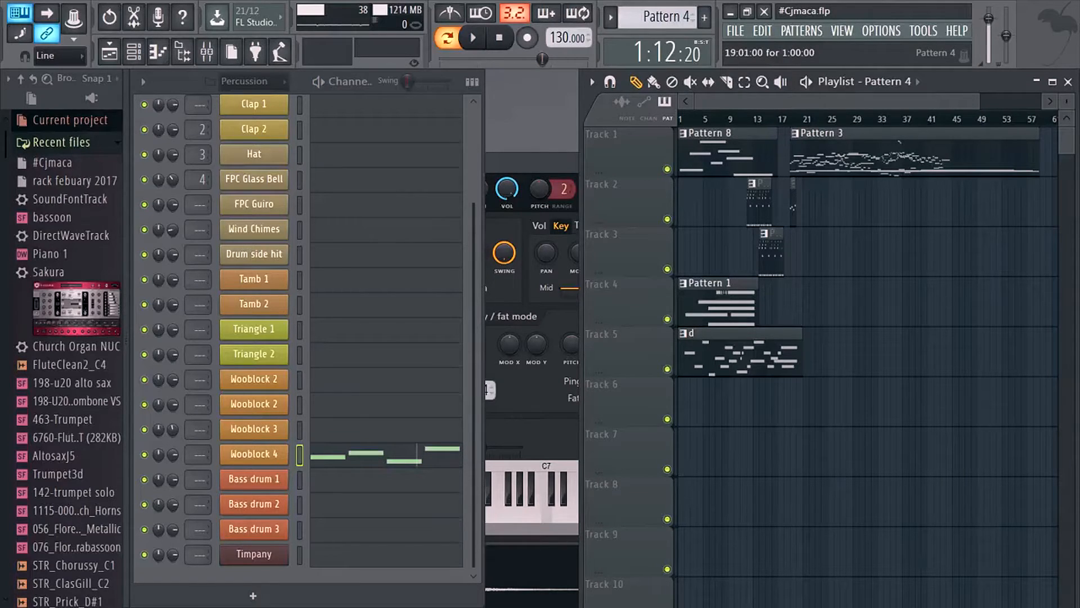
Reopen the Pattern 4 notes from the playlist and copy the four-note phrase to the start of bar 2
double_click(794, 217)
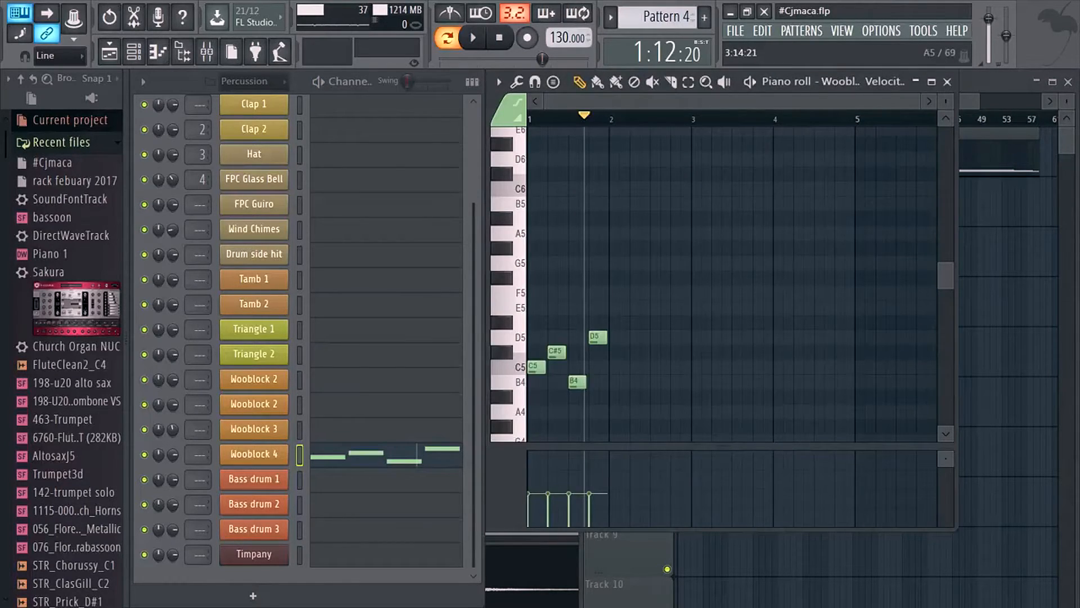
key(ctrl+a)
drag(633, 359, 720, 359)
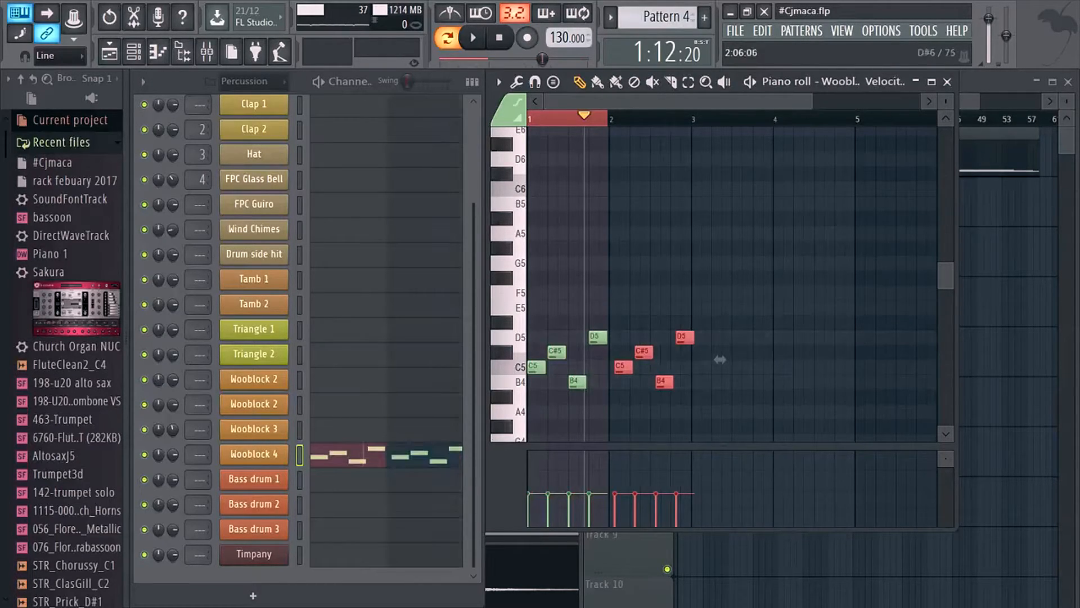
scroll(731, 281, up, 3)
scroll(720, 315, down, 3)
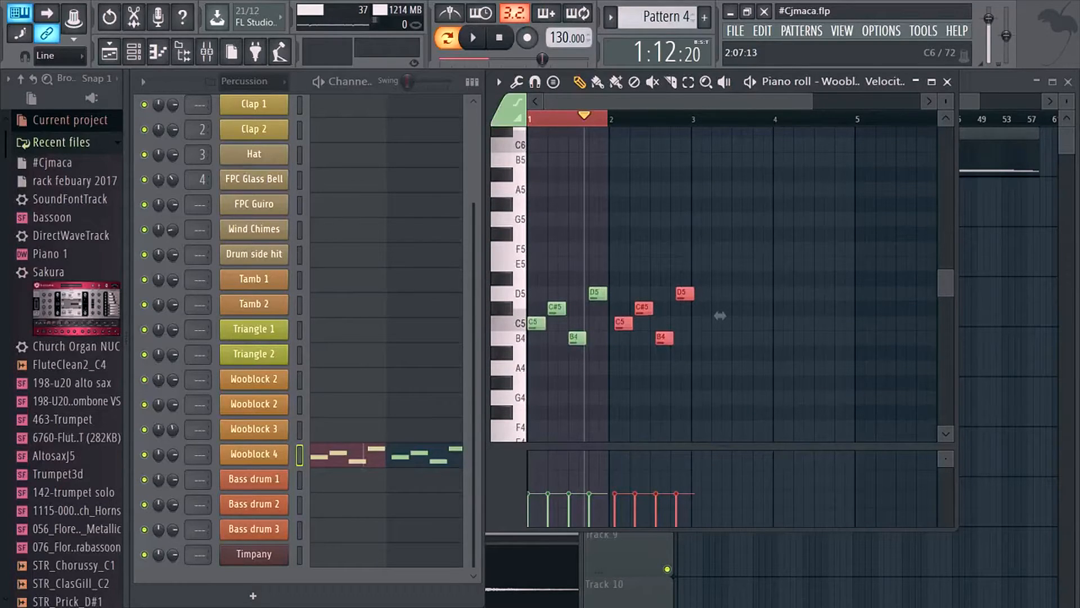
scroll(776, 315, up, 3)
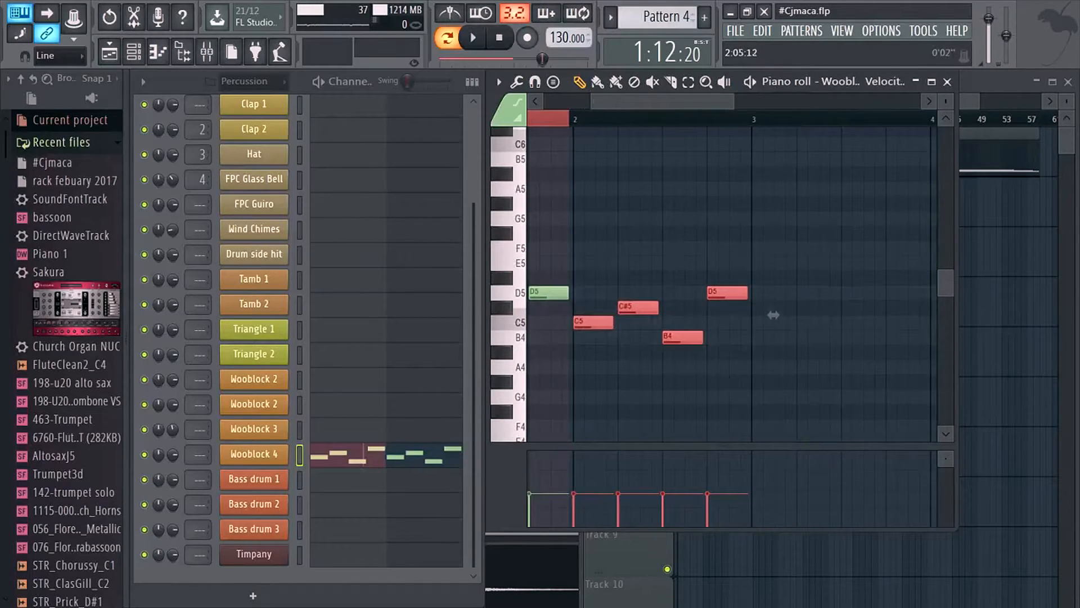
scroll(731, 315, down, 3)
Keep selecting and copying the Wooblock 4 phrase, aligned to the bar lines, until it fills bars 1 to 8
key(ctrl+a)
drag(688, 315, 811, 315)
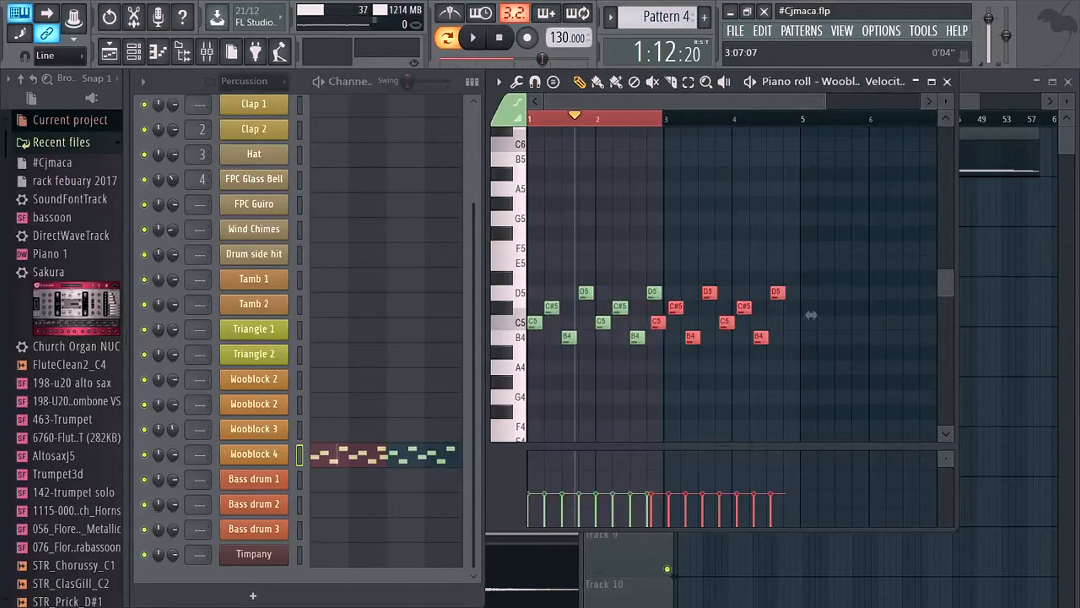
scroll(811, 315, up, 3)
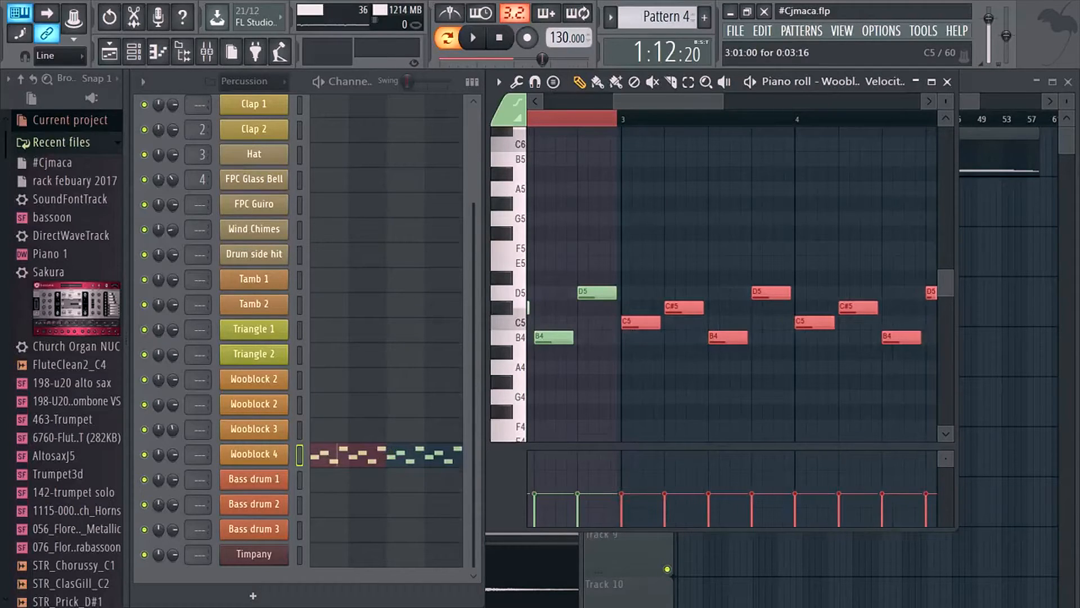
scroll(732, 282, down, 3)
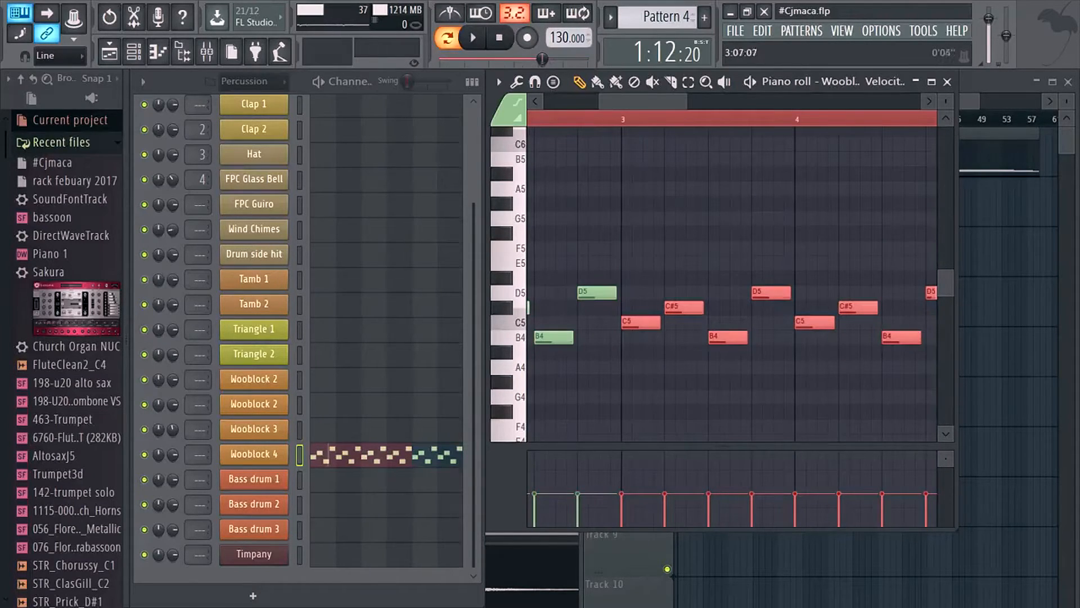
scroll(798, 315, down, 2)
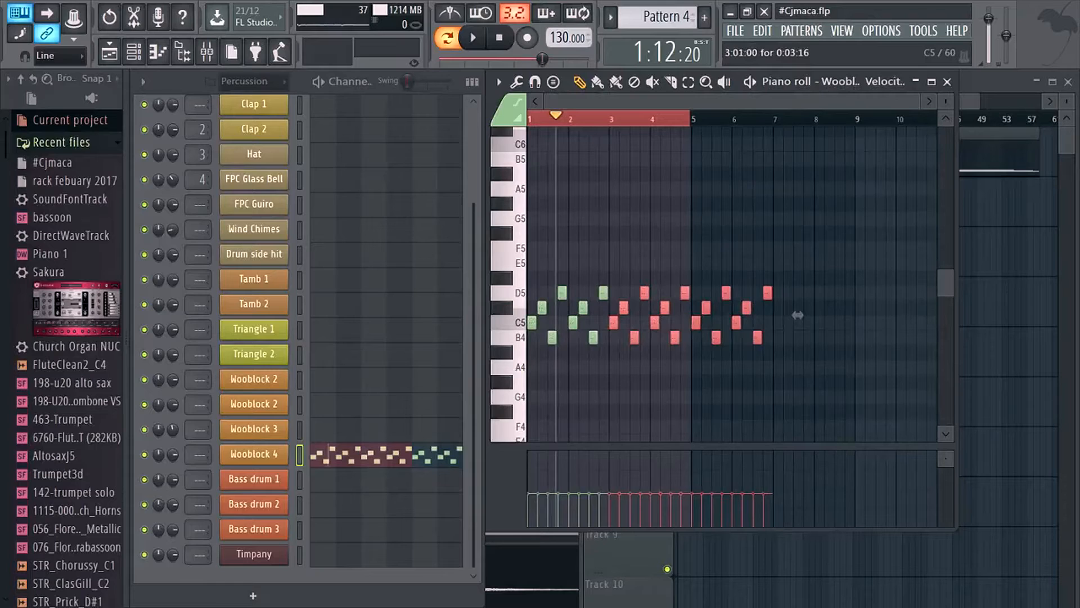
scroll(914, 316, up, 2)
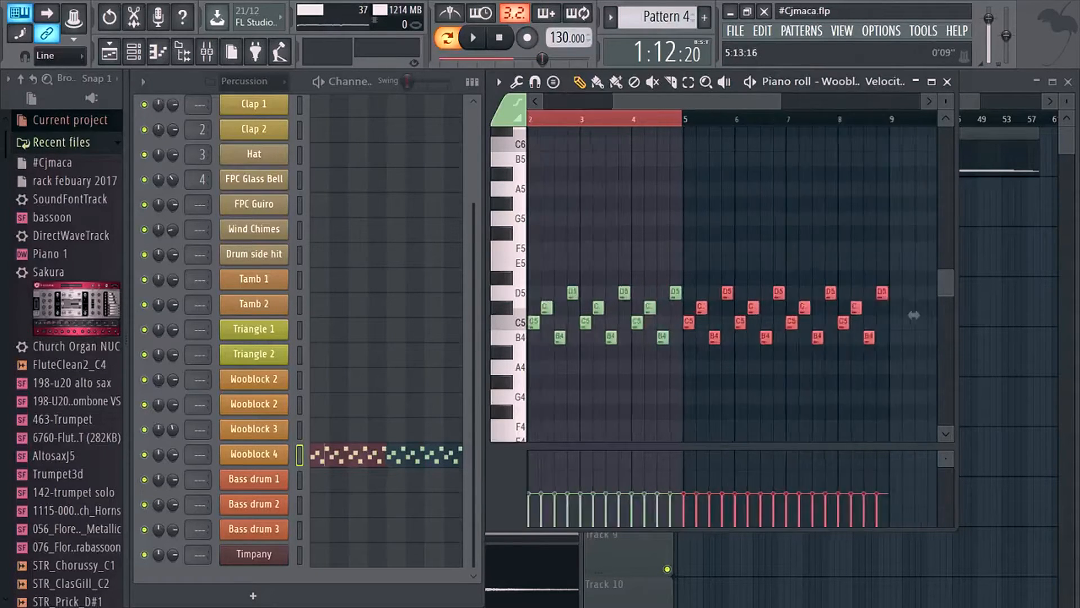
scroll(914, 315, up, 3)
scroll(871, 316, down, 3)
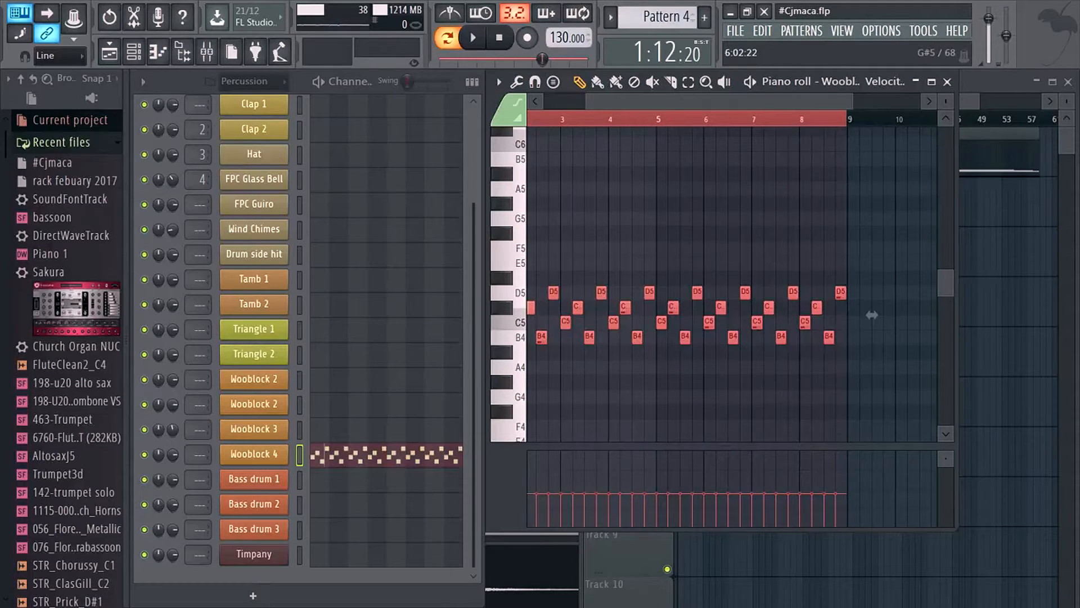
Duplicate the eight-bar Wooblock 4 phrase into bars 9 to 16 and bring the playlist to the front
key(ctrl+b)
key(ctrl+b)
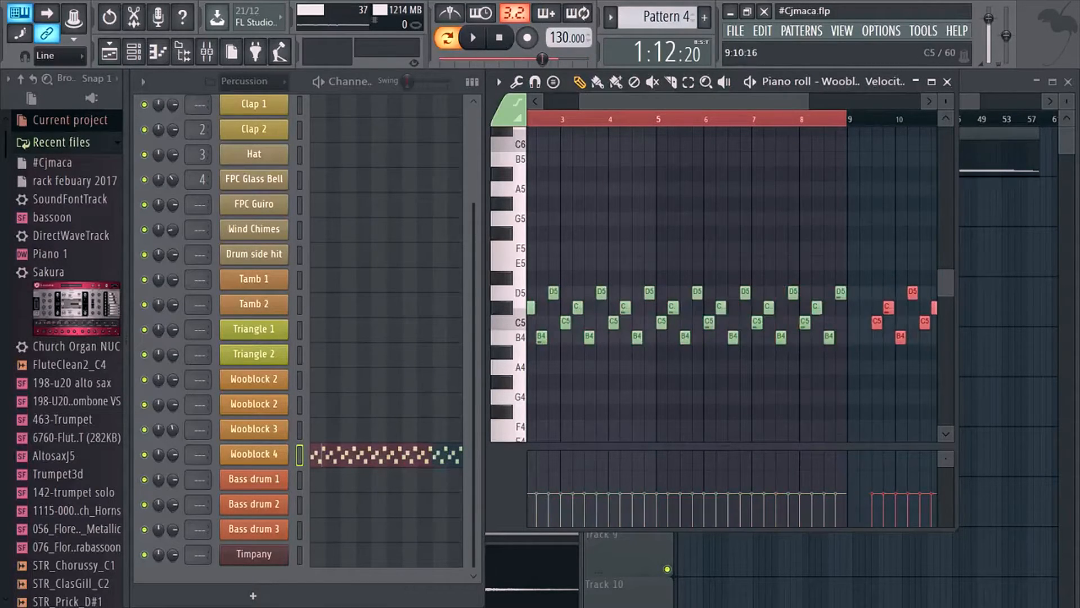
scroll(895, 315, right, 5)
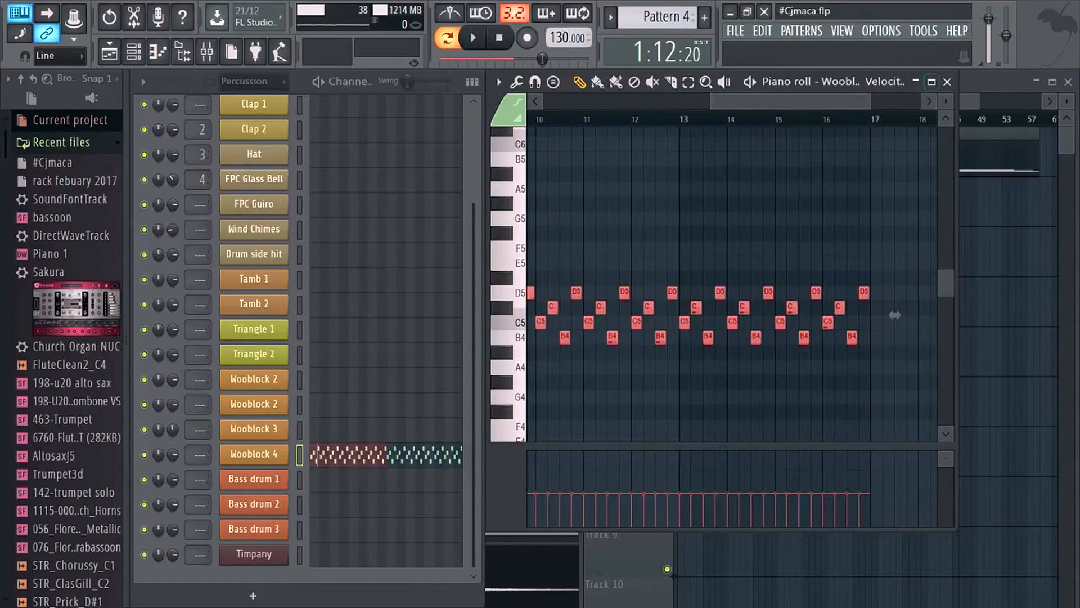
key(F5)
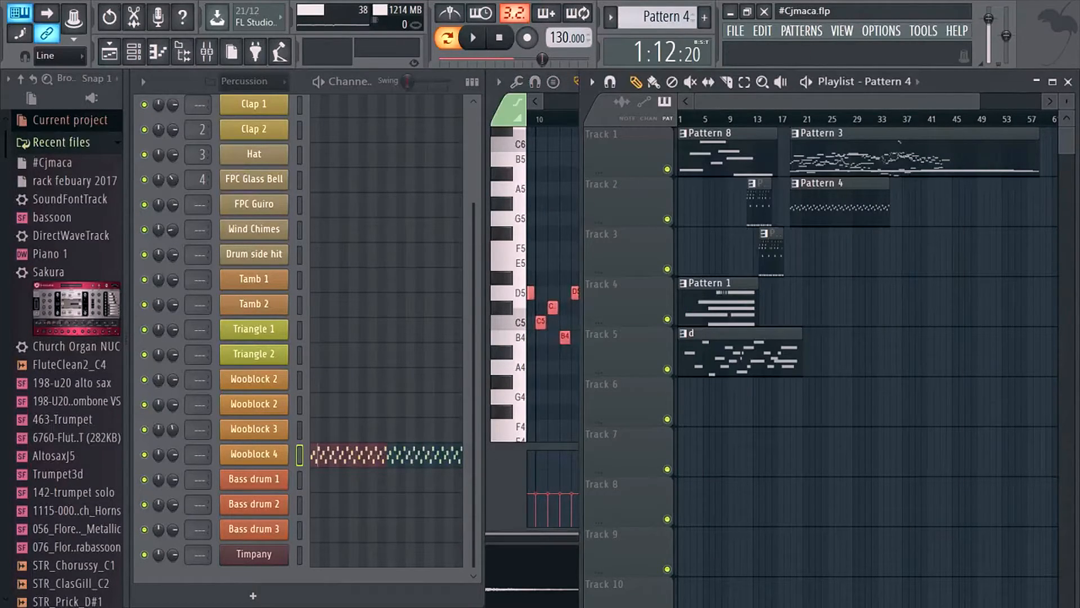
Copy the selected eight-bar Wooblock 4 phrase into bars 17 to 24 and bring the playlist to the front
key(F7)
drag(649, 307, 677, 308)
mouse_move(543, 312)
mouse_down()
mouse_move(949, 322)
mouse_move(764, 322)
mouse_up()
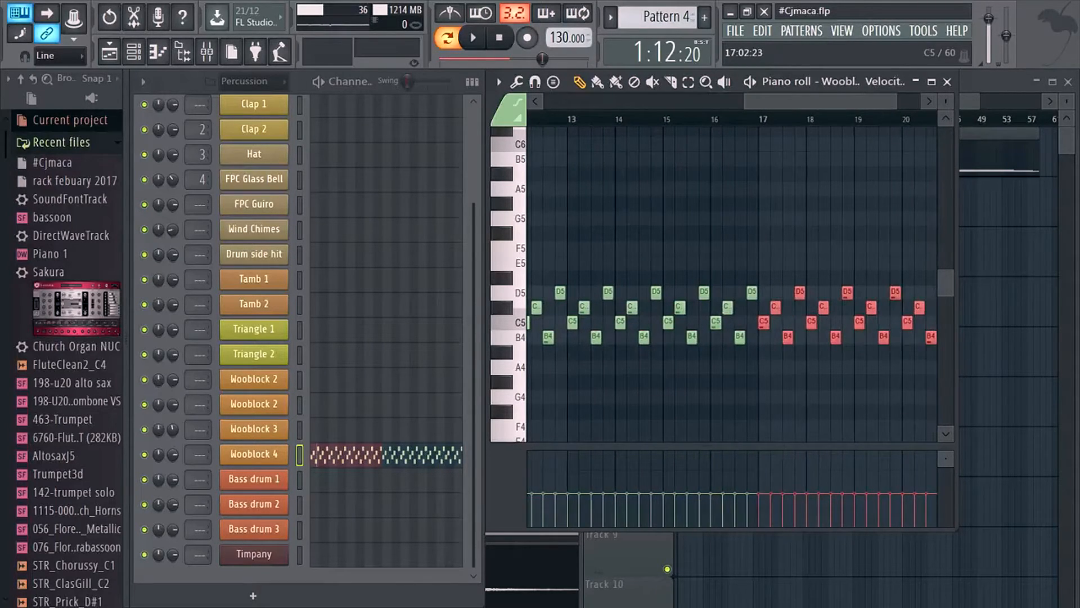
scroll(774, 175, up, 4)
scroll(774, 175, down, 7)
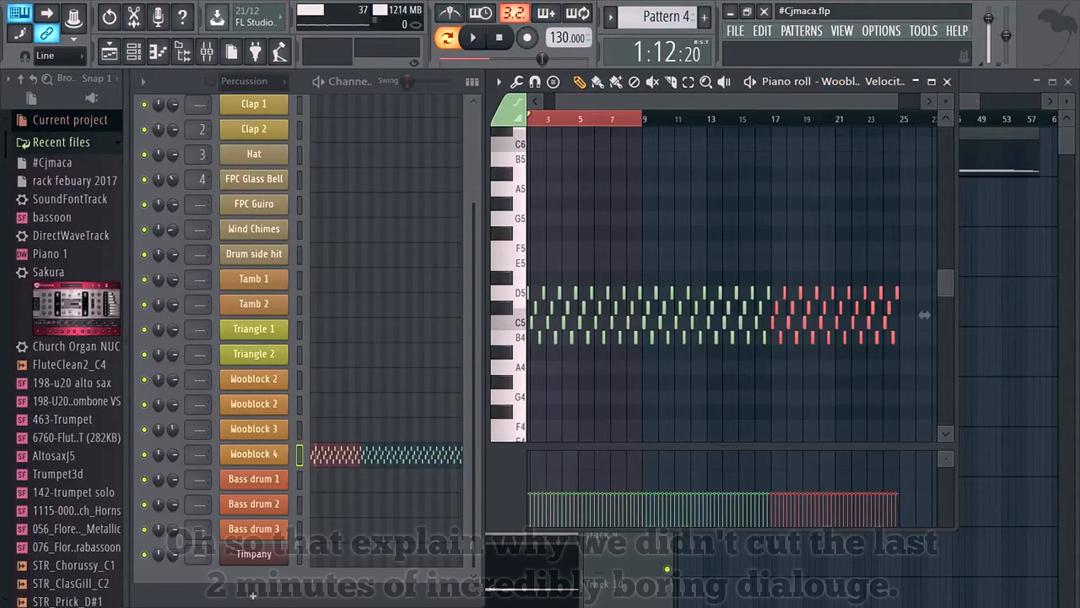
click(995, 256)
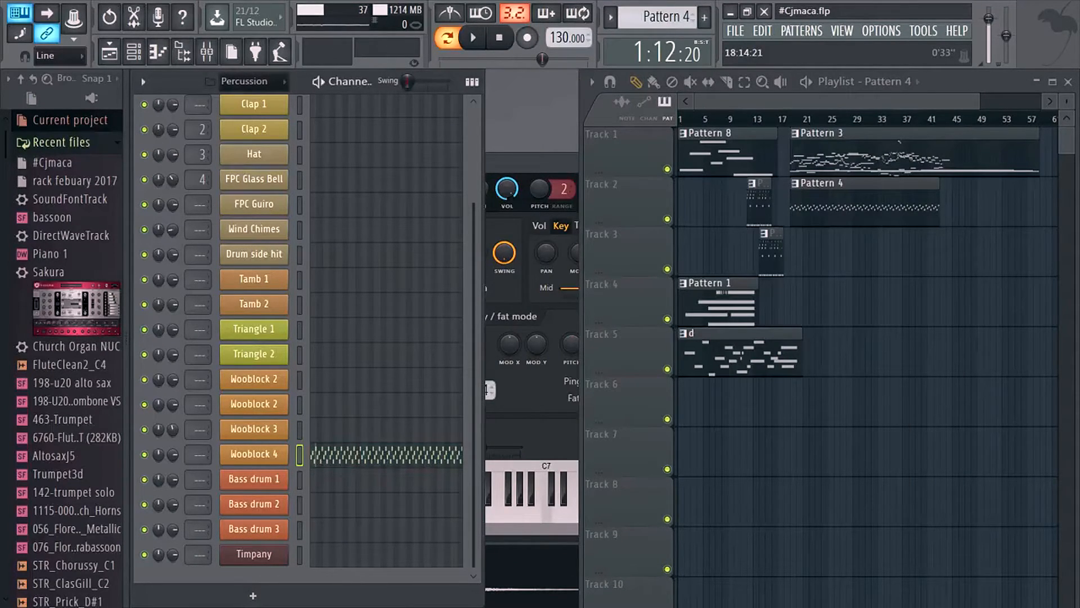
Lower the Wooblock 4 channel volume during playback from bar 19, and move the song position to bar 18
click(788, 119)
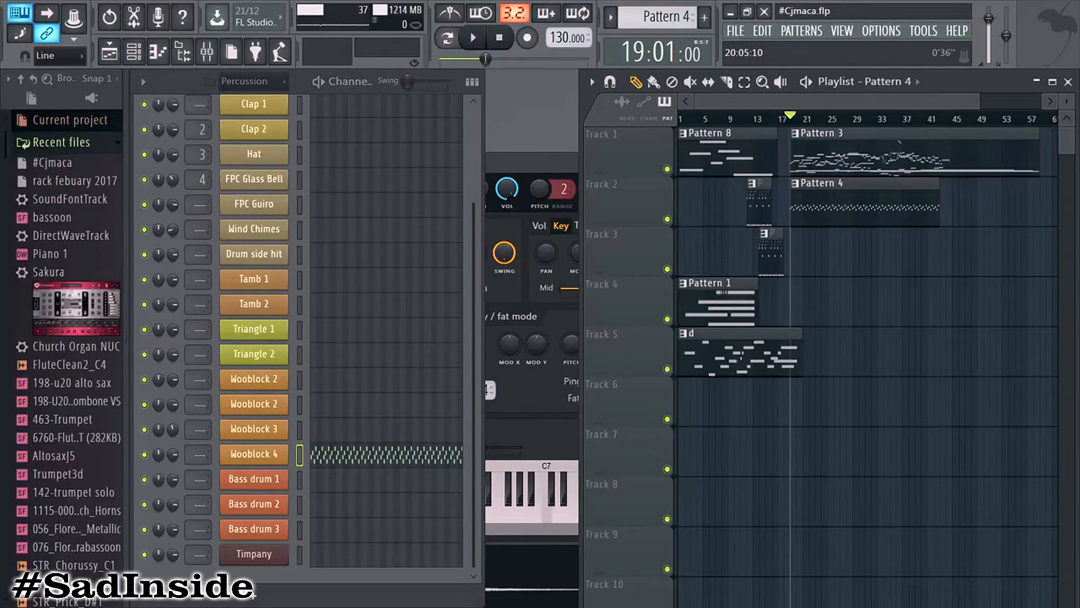
key(space)
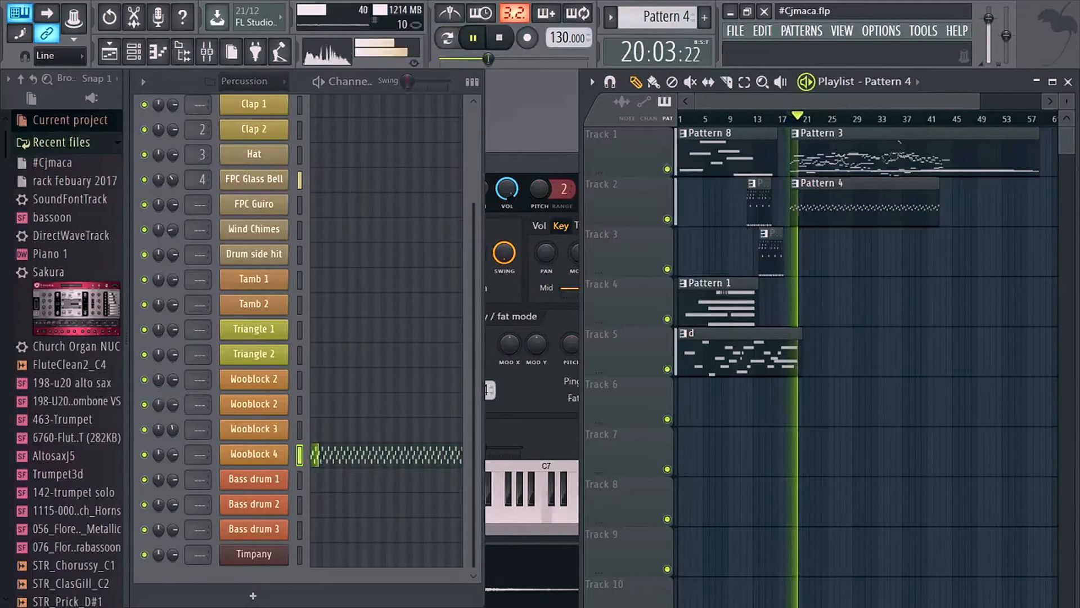
click(254, 454)
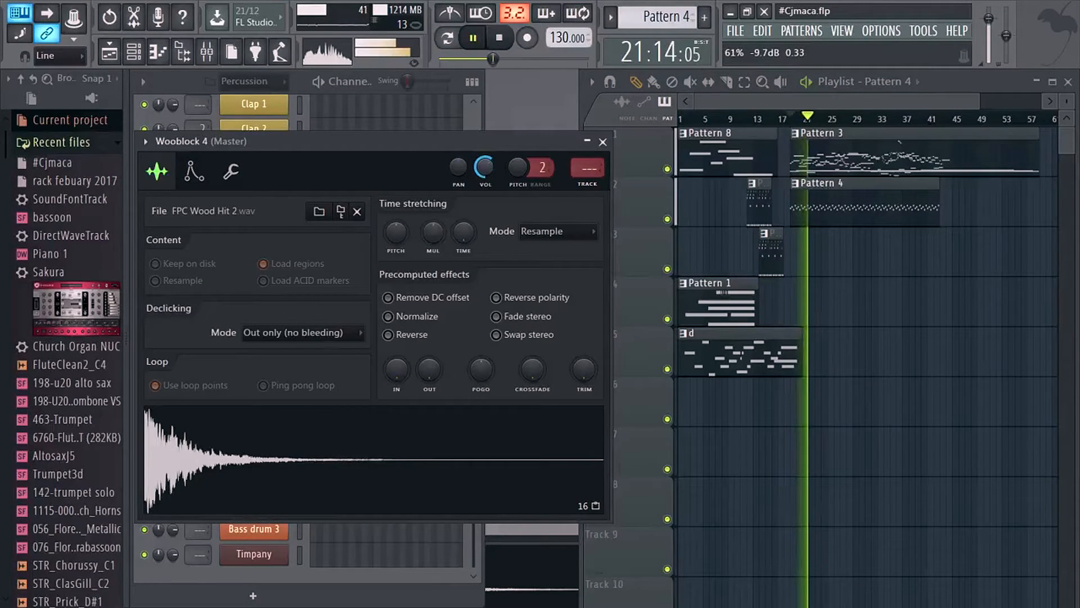
drag(484, 167, 484, 188)
click(785, 119)
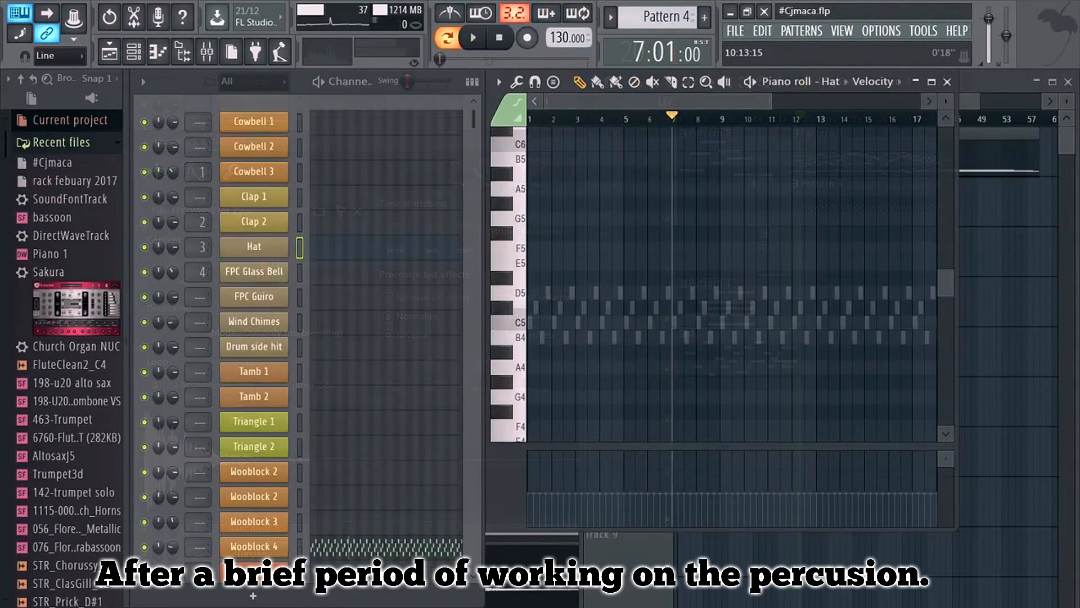
Fill the Hat channel of Pattern 4 with repeating G5 notes and shift the copied block towards the start of bar 14
scroll(625, 282, up, 3)
scroll(613, 281, down, 2)
scroll(607, 281, up, 3)
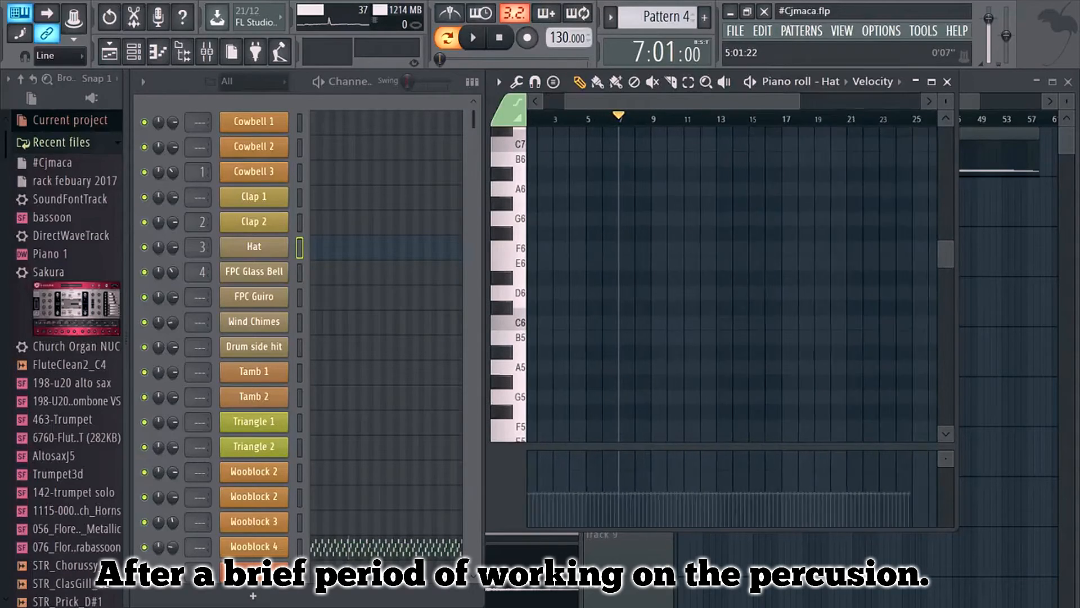
drag(609, 102, 578, 101)
scroll(579, 191, down, 3)
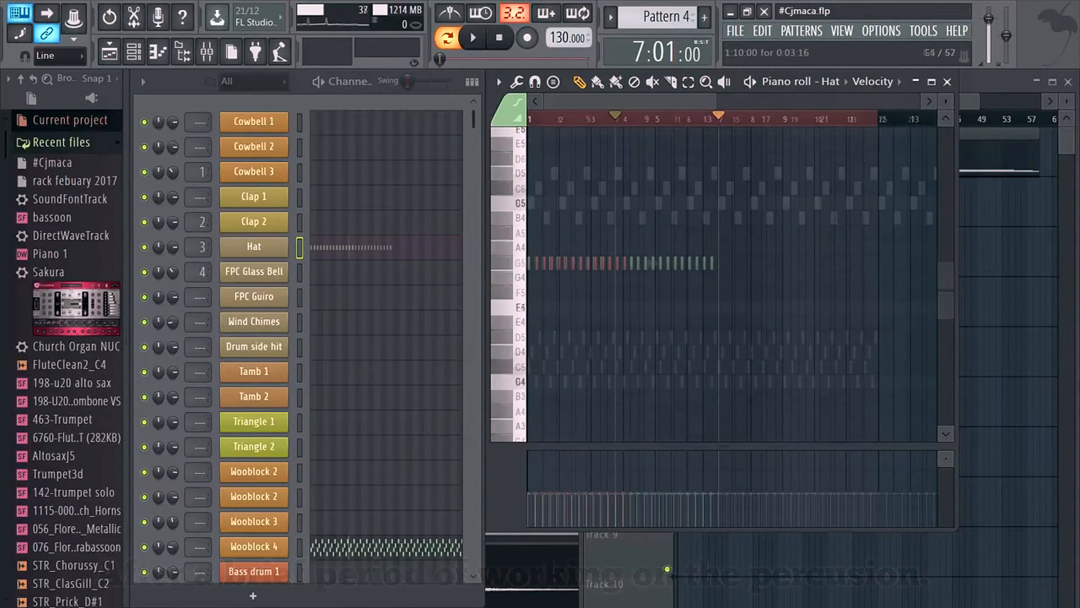
scroll(731, 262, up, 5)
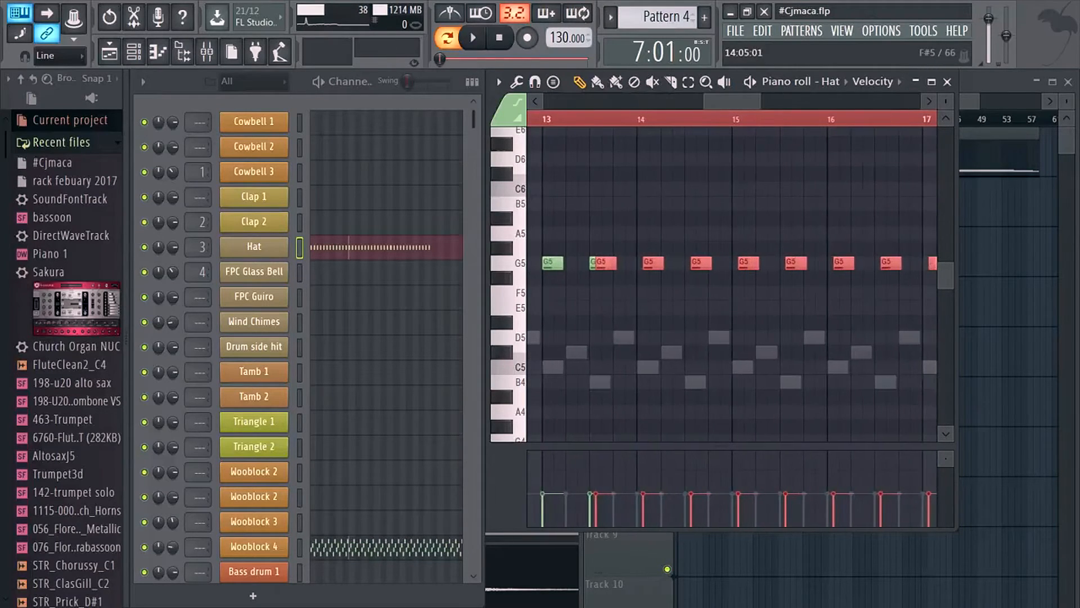
drag(609, 263, 645, 262)
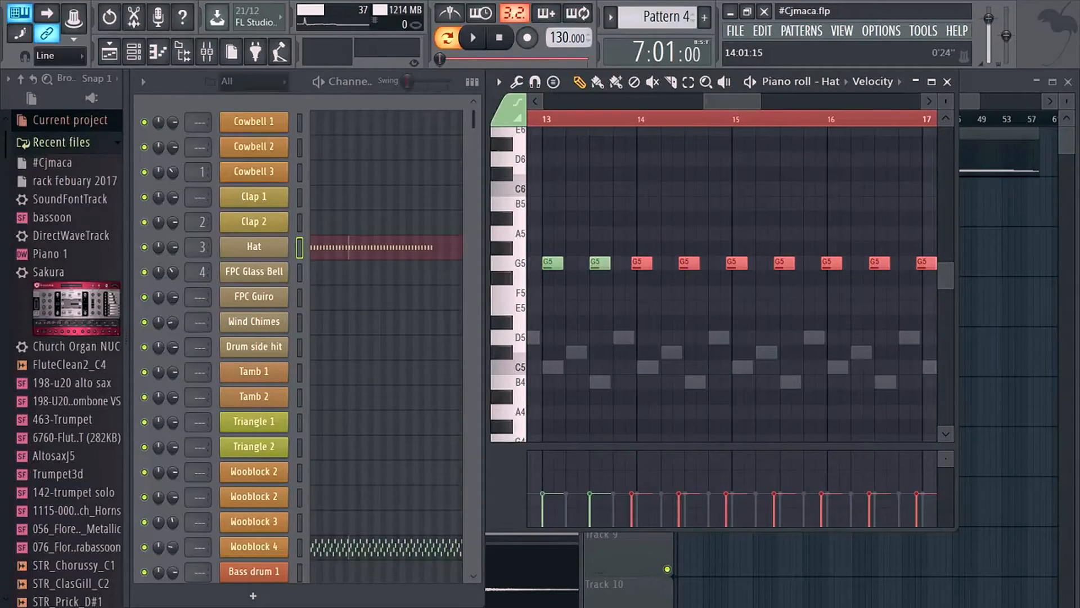
Align the copied Hat notes exactly with the bar and half-bar lines from bar 14 to bar 20
scroll(703, 144, left, 5)
scroll(703, 144, right, 3)
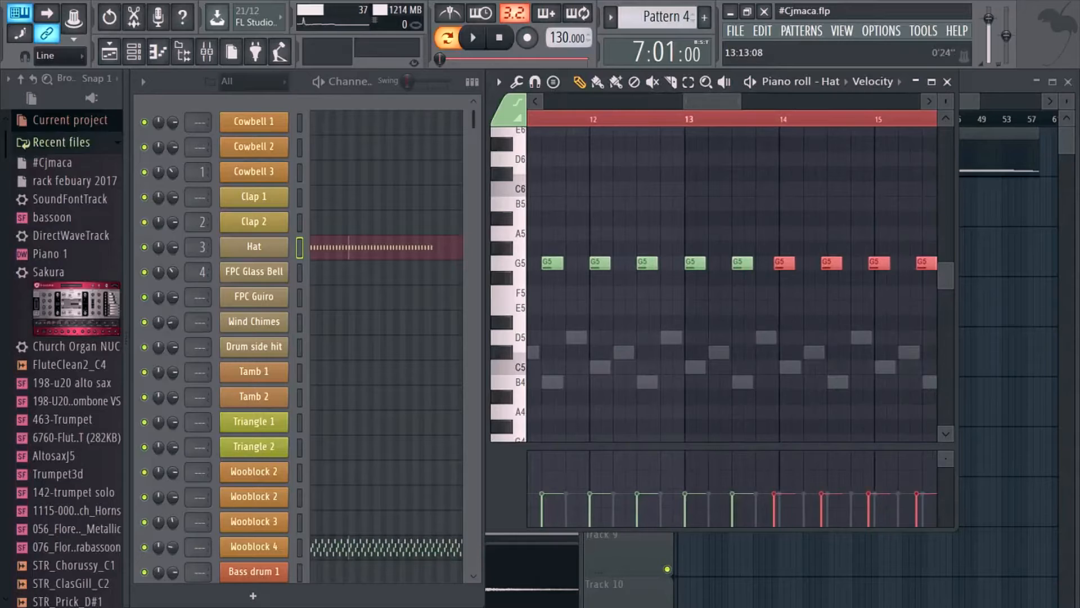
scroll(759, 263, up, 3)
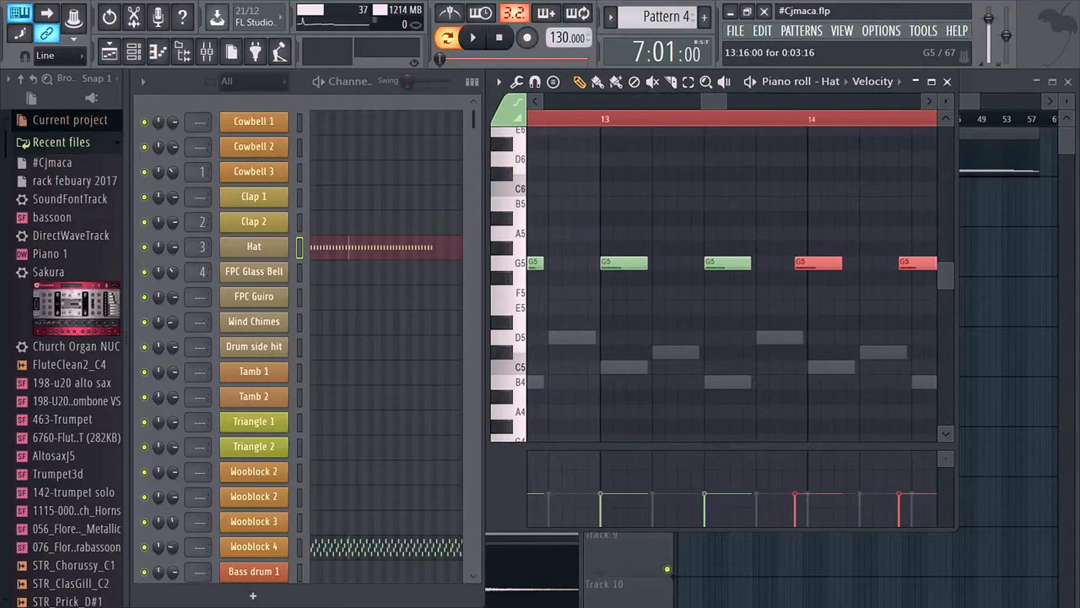
scroll(742, 262, down, 5)
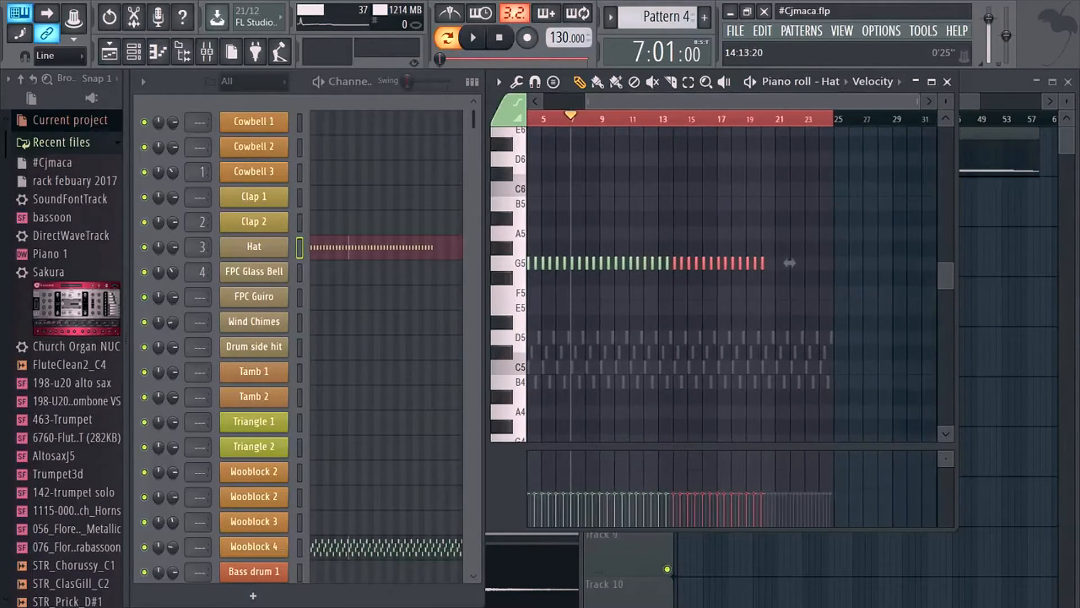
scroll(741, 263, up, 5)
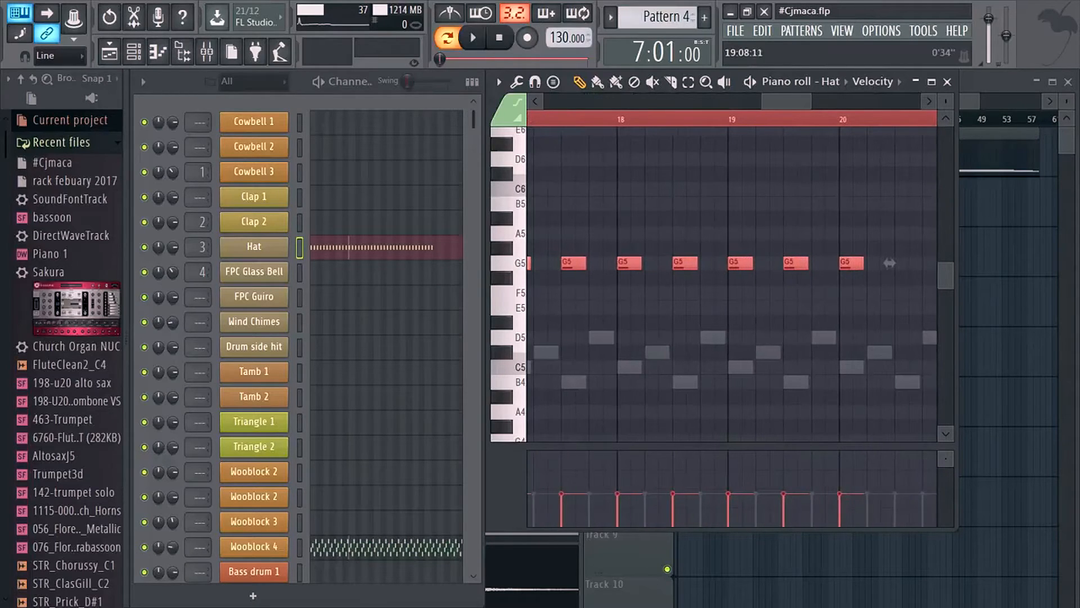
Duplicate the selected Hat notes from the middle of bar 20, align them to the half-bar lines, and trim them at the end of bar 24
drag(833, 101, 822, 101)
key(ctrl+b)
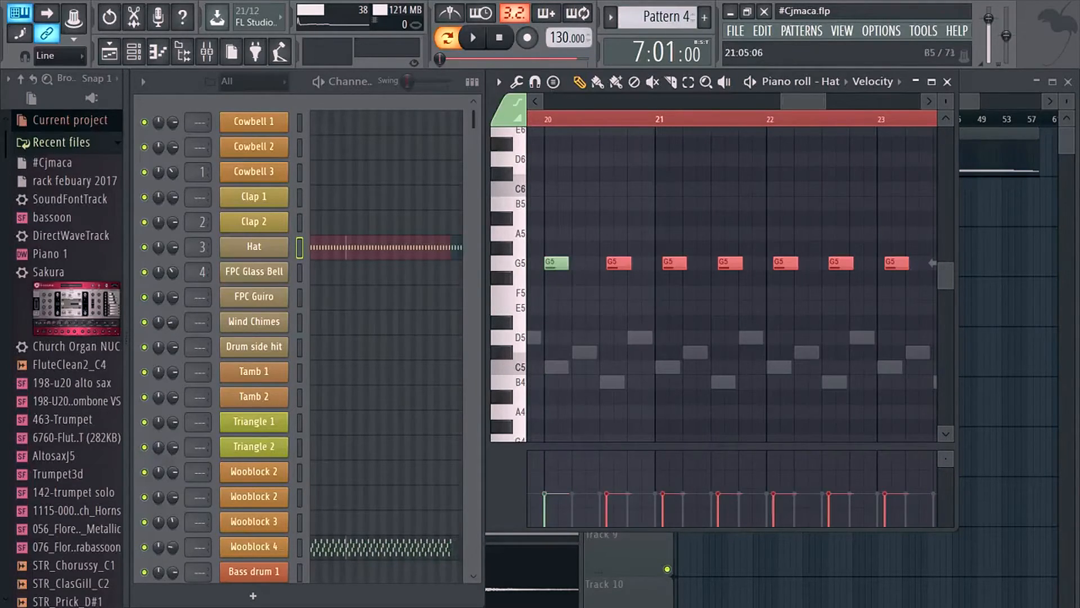
mouse_move(613, 262)
mouse_down()
mouse_move(600, 263)
mouse_move(616, 263)
mouse_up()
scroll(618, 233, up, 2)
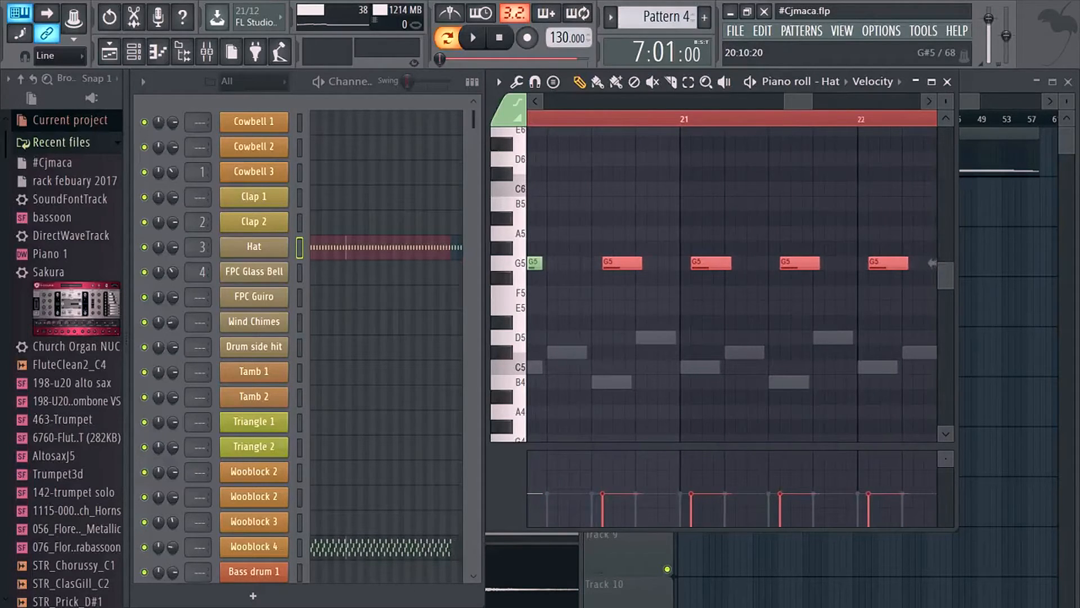
drag(932, 262, 923, 262)
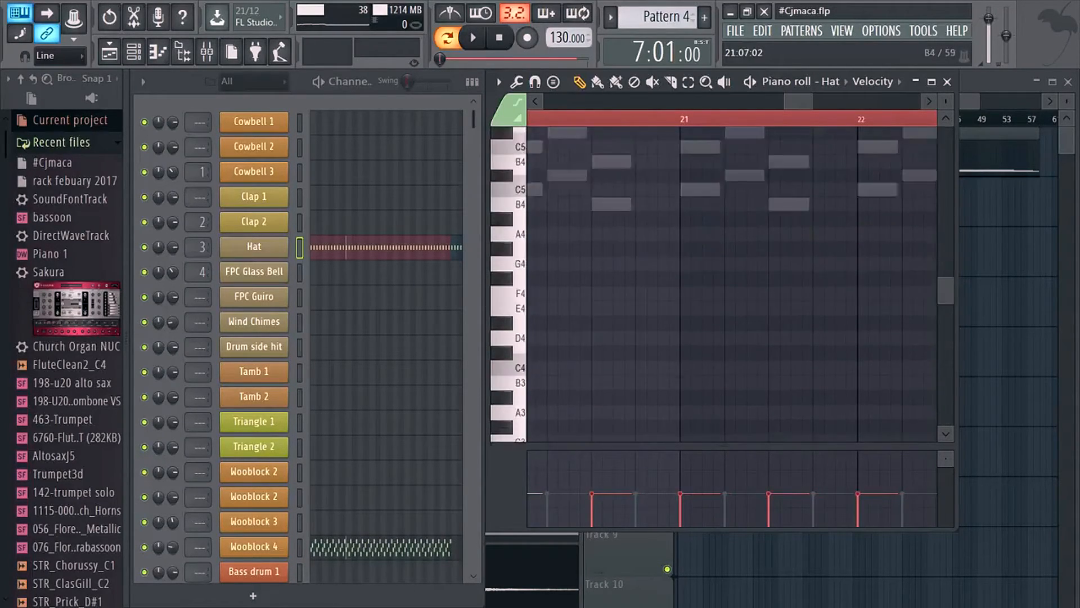
scroll(923, 263, down, 5)
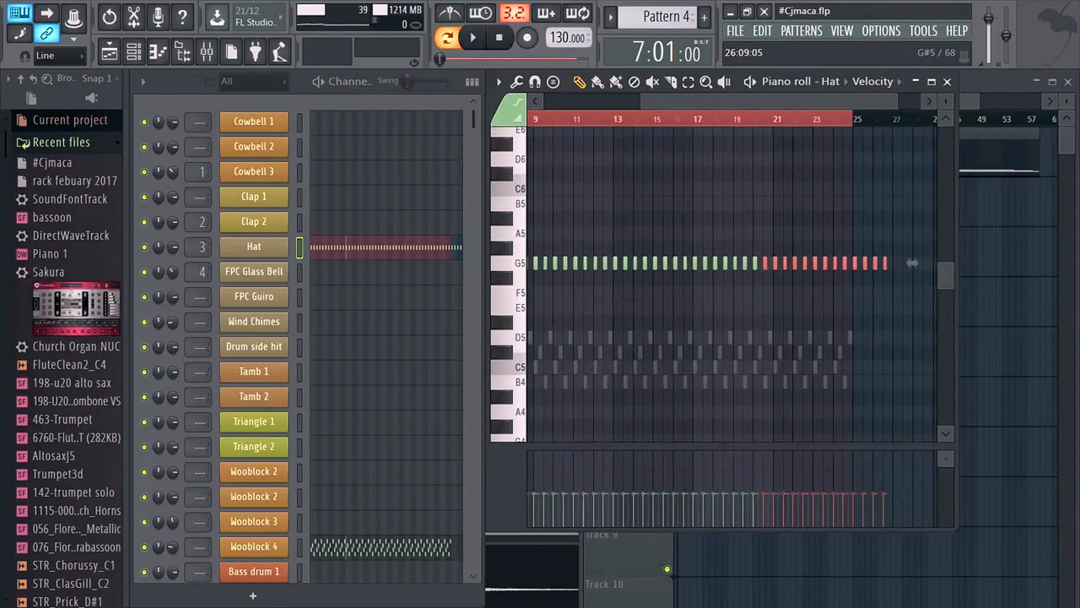
drag(882, 263, 872, 262)
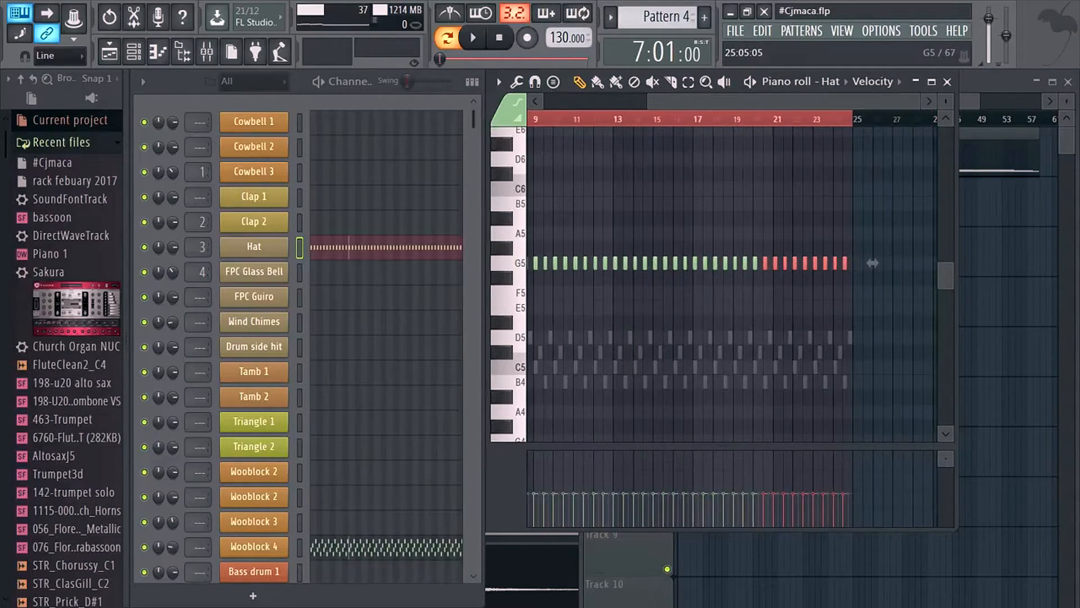
Play Pattern 4 from bar 1 to hear the Hat with Wooblock 4, and bring the playlist to the front
drag(654, 102, 550, 101)
click(531, 119)
key(space)
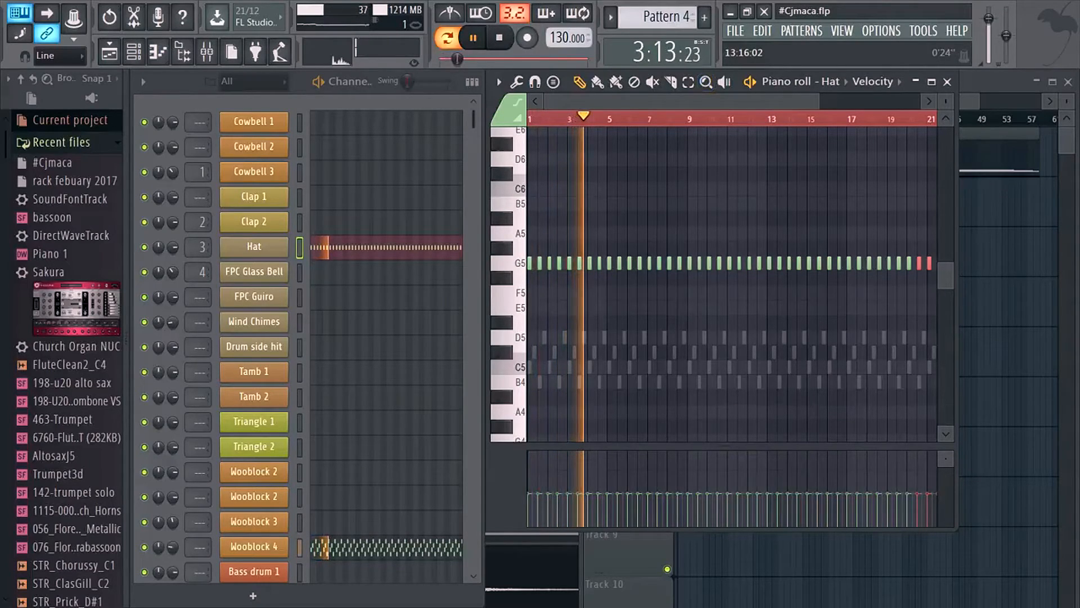
key(F5)
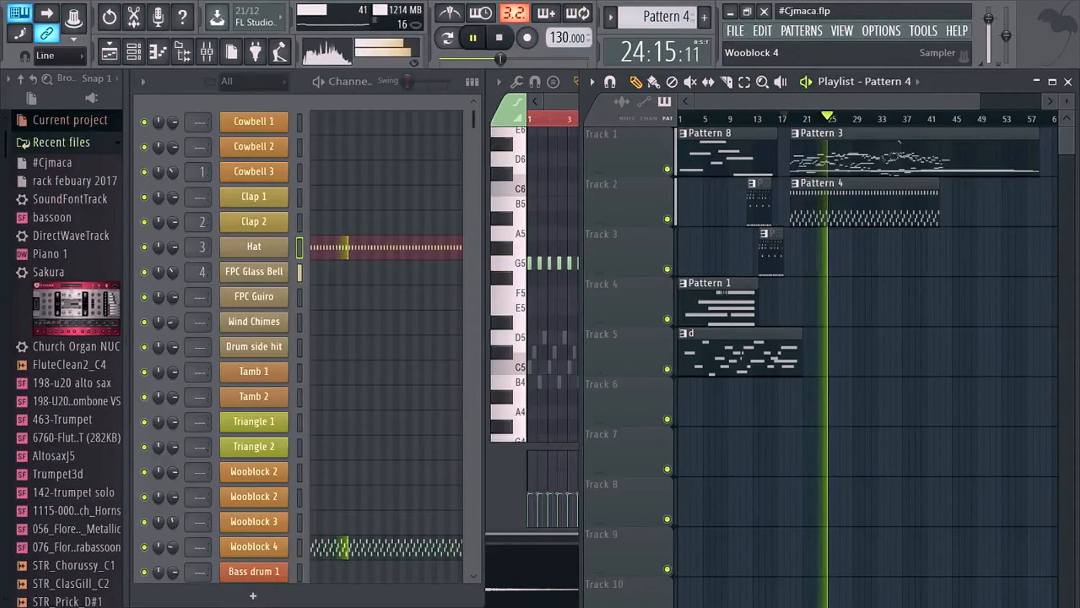
Check the Wooblock 4 sampler settings while the song plays, and stop playback with the position back at bar 1
click(253, 546)
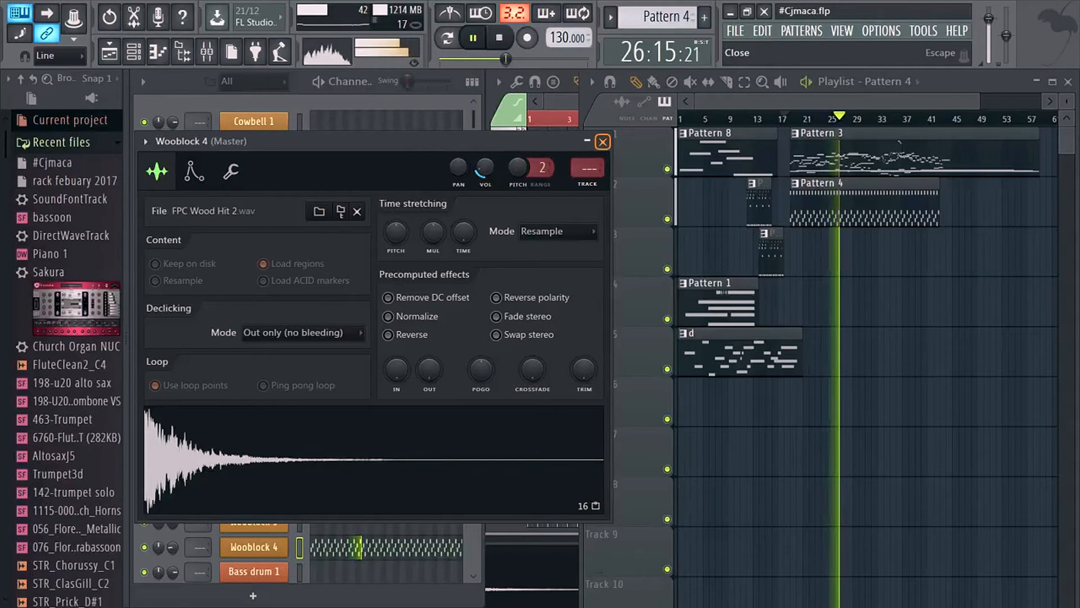
click(602, 142)
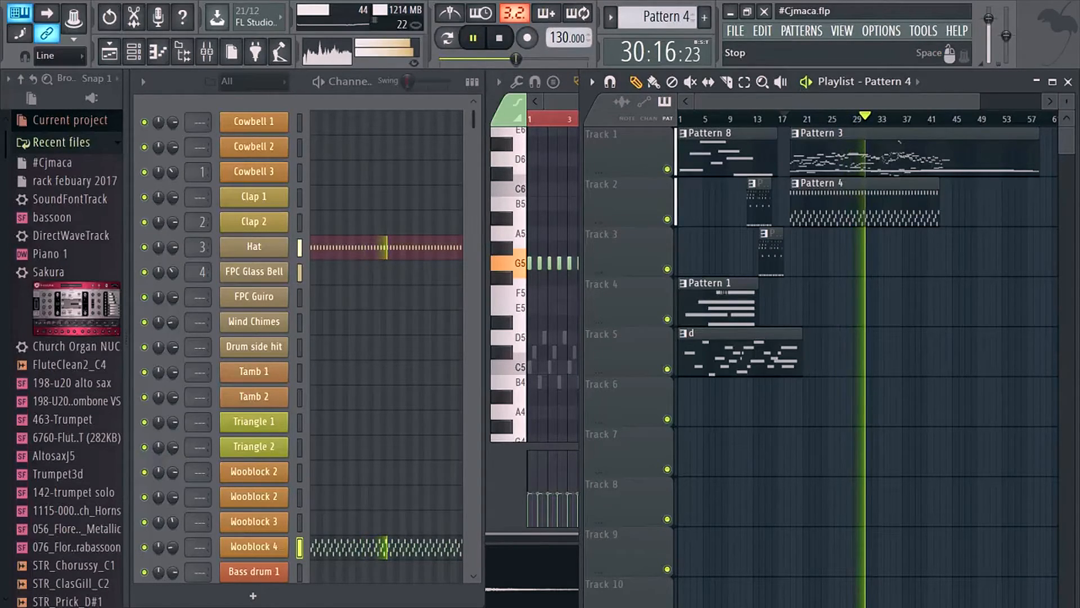
key(space)
scroll(304, 338, down, 5)
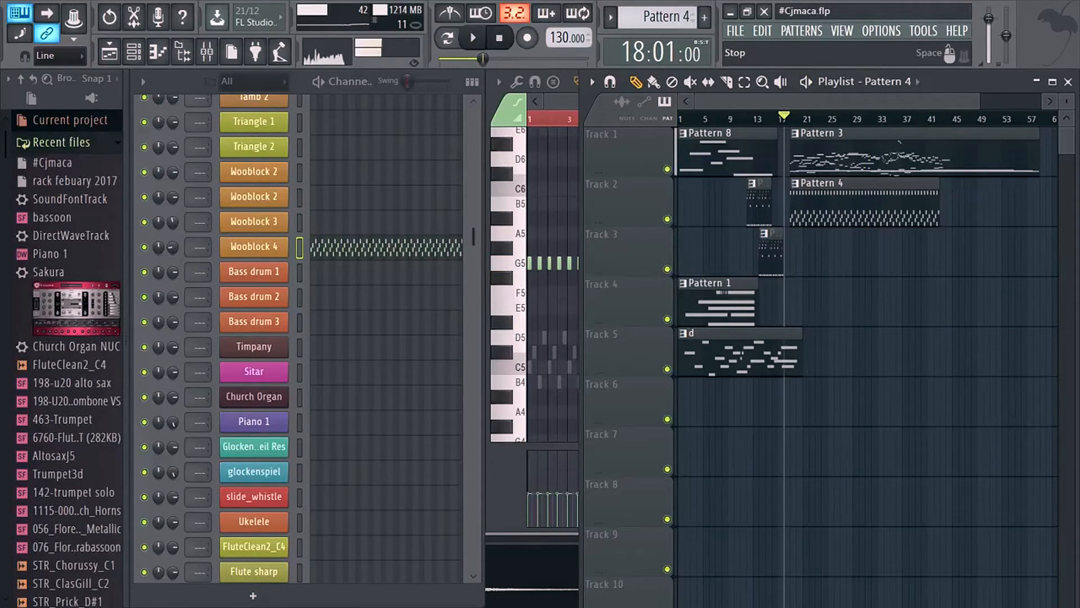
click(499, 38)
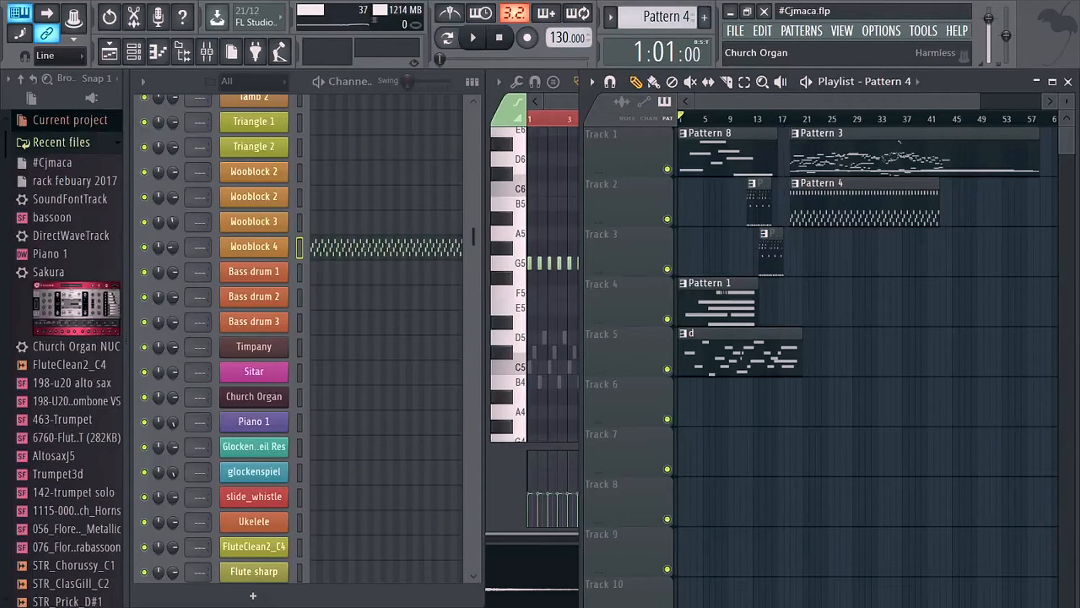
Audition the Church Organ by playing a few notes on its synth, and close its window
click(274, 397)
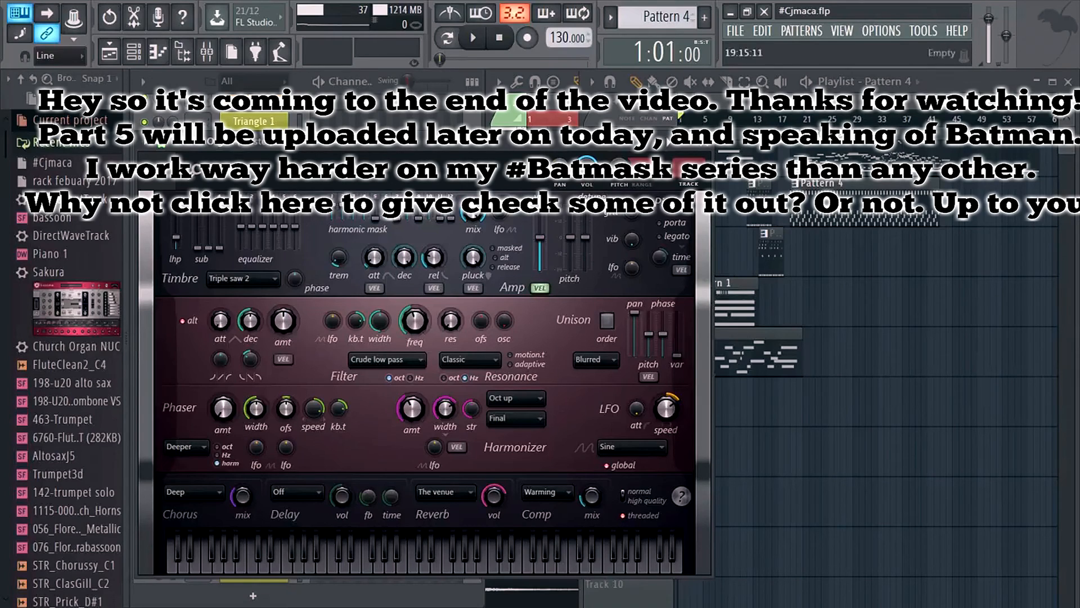
key(Escape)
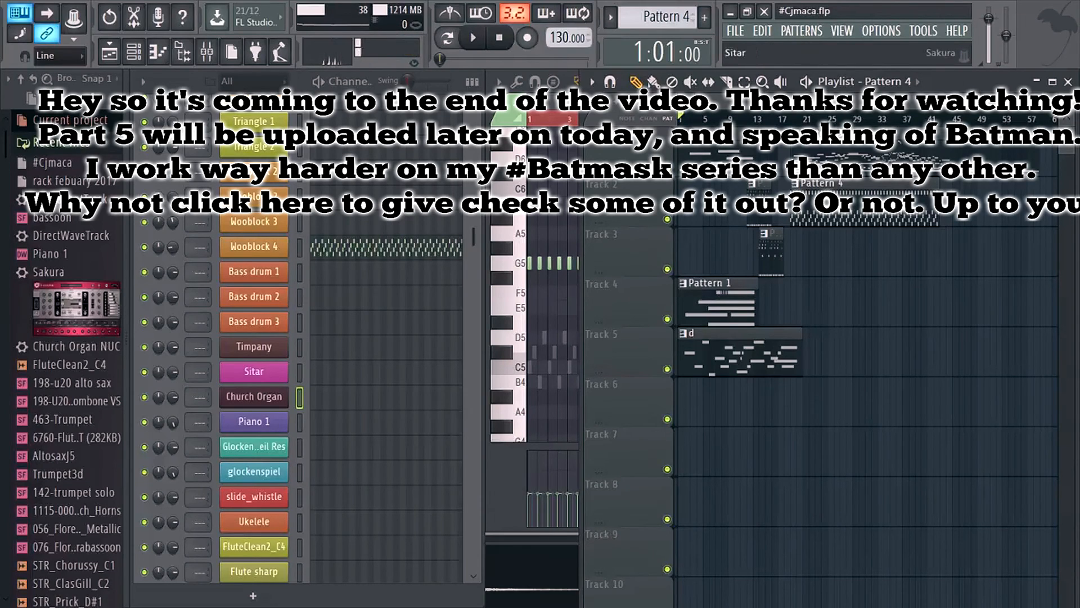
click(254, 397)
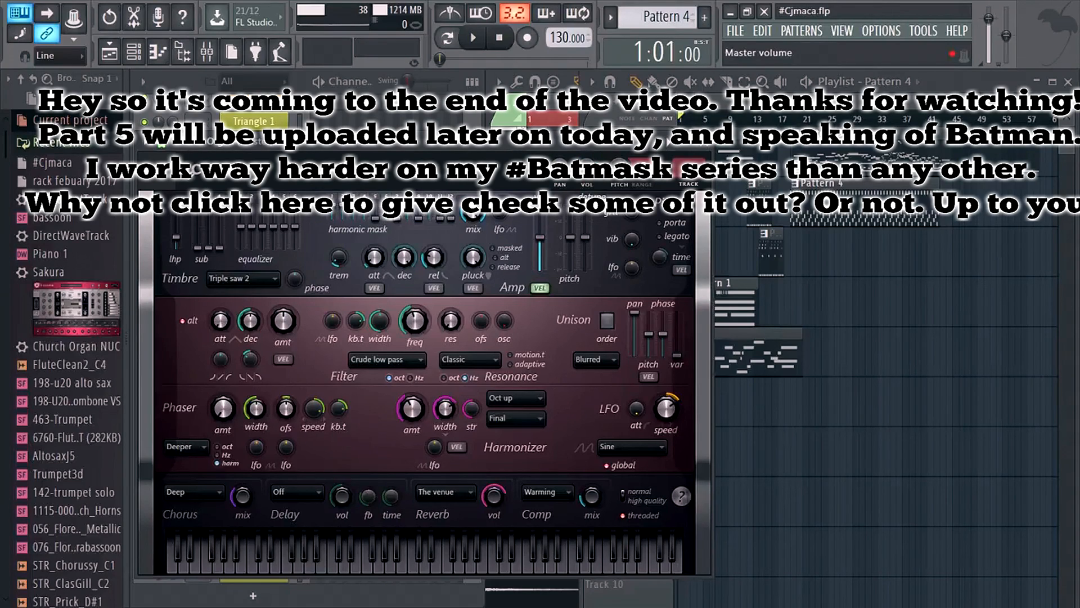
key(u)
key(y)
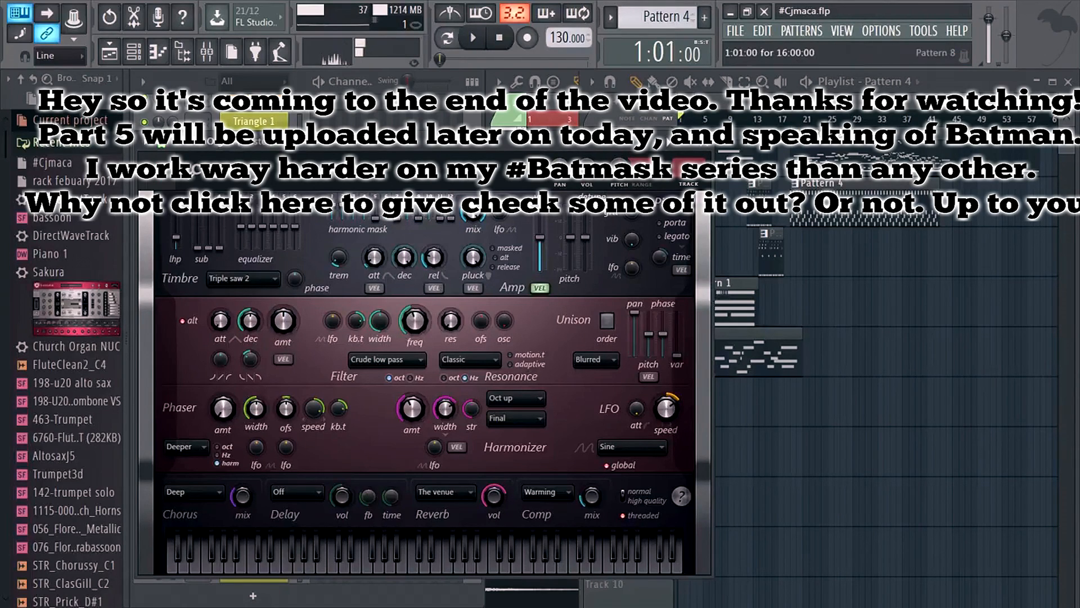
click(701, 142)
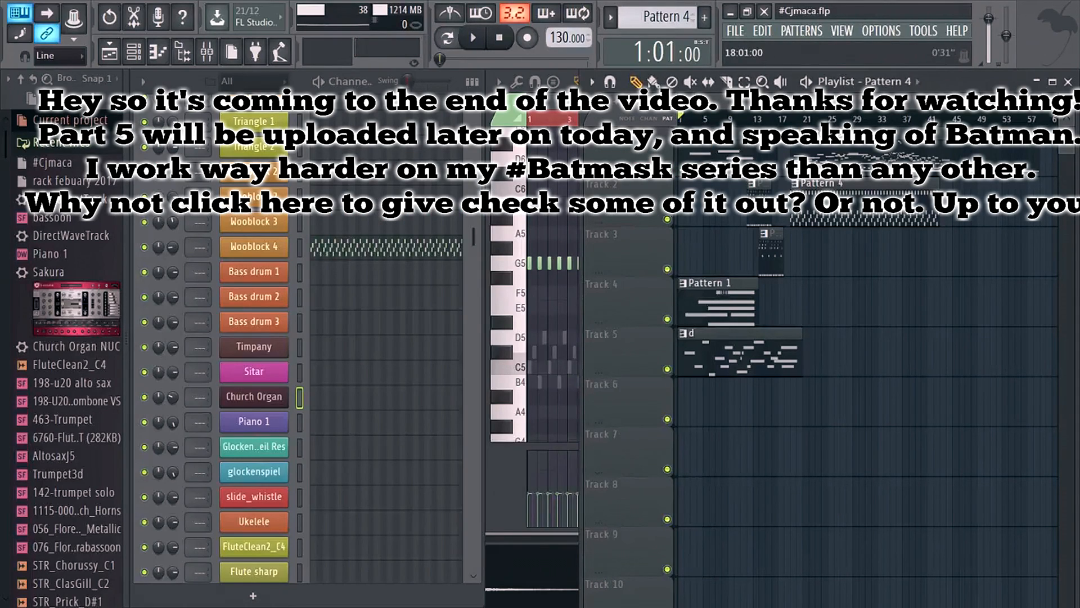
Browse the remaining instruments in the channel list and filter the channel rack to the Percussion group
scroll(254, 349, down, 6)
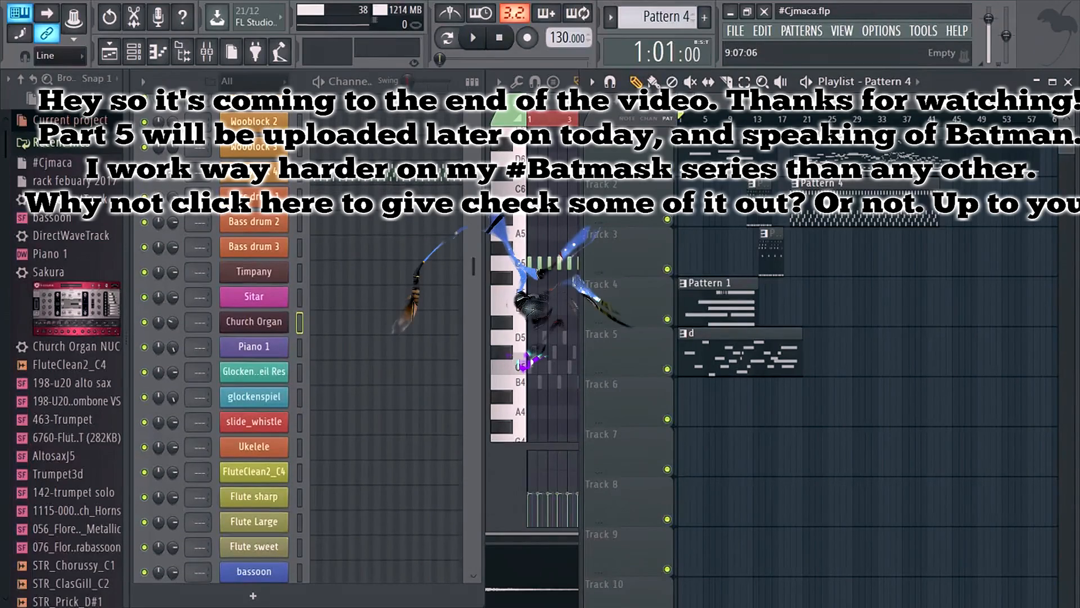
scroll(254, 349, down, 12)
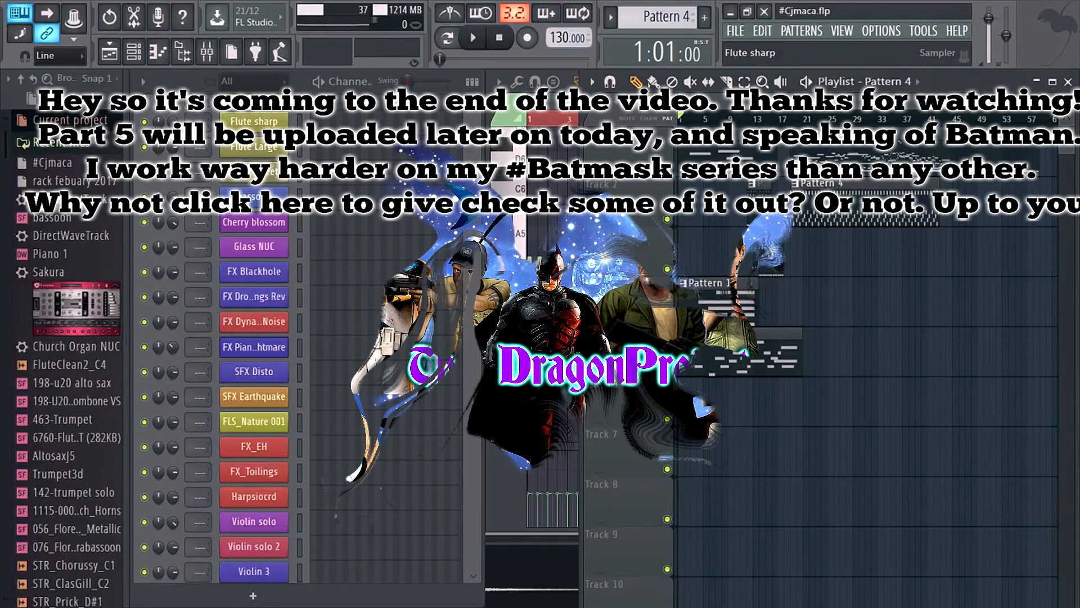
click(252, 81)
click(251, 141)
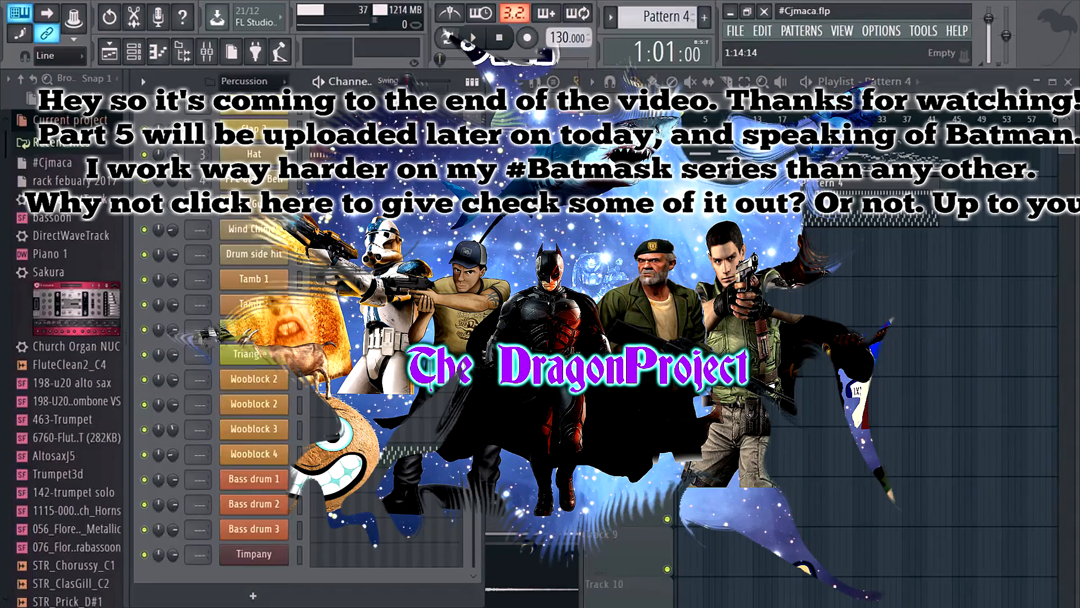